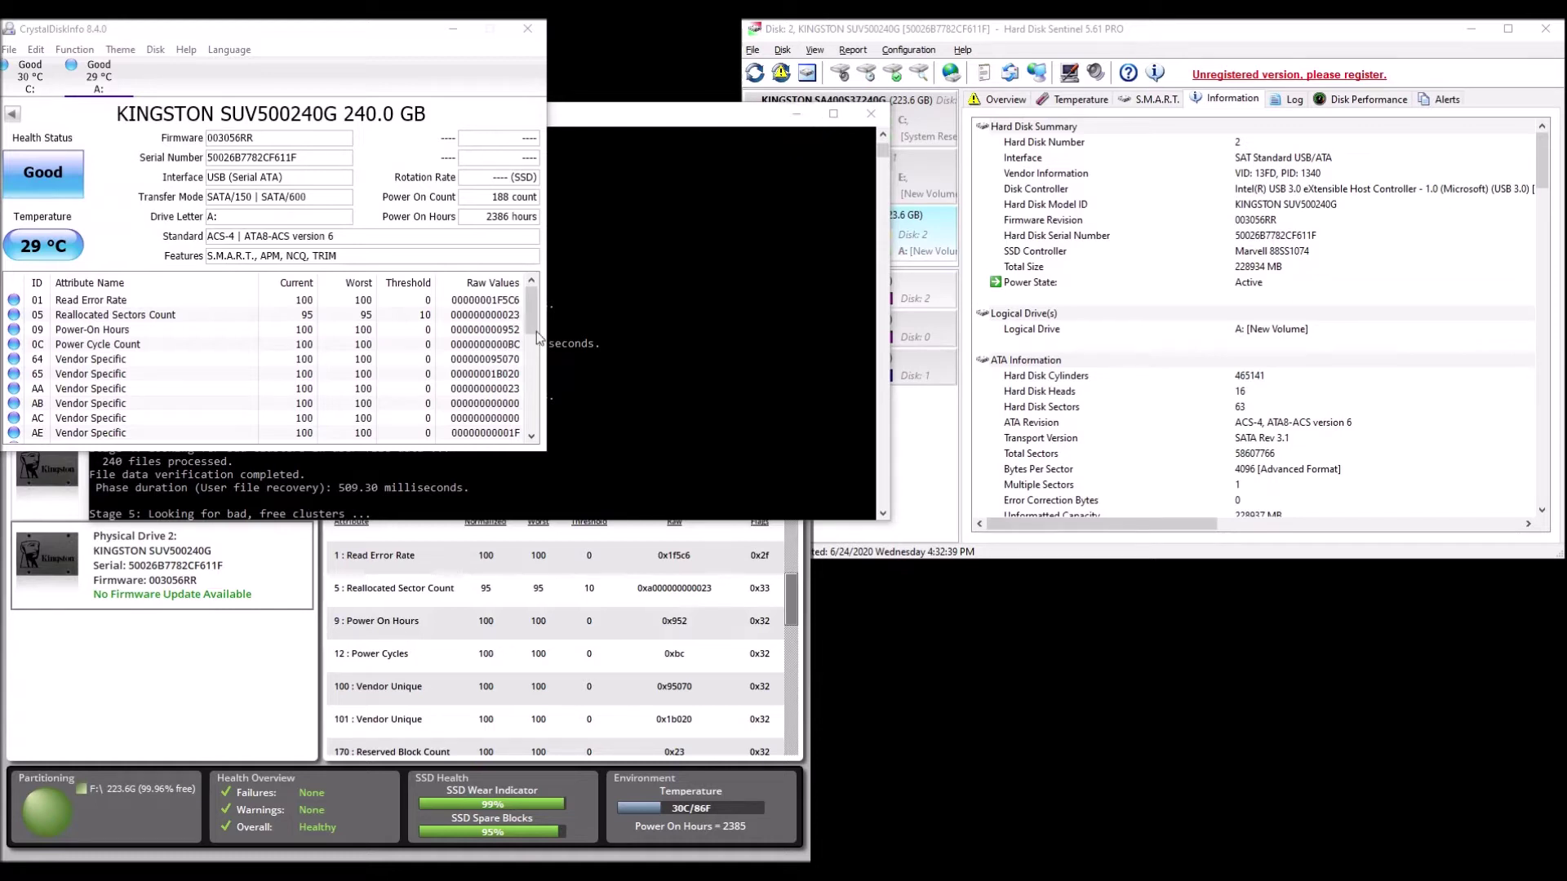
Bring Hard Disk Sentinel and Kingston SSD Manager into view and show the health data of Physical Drive 2.
{"action": "left_click", "coordinate": [1064, 32]}
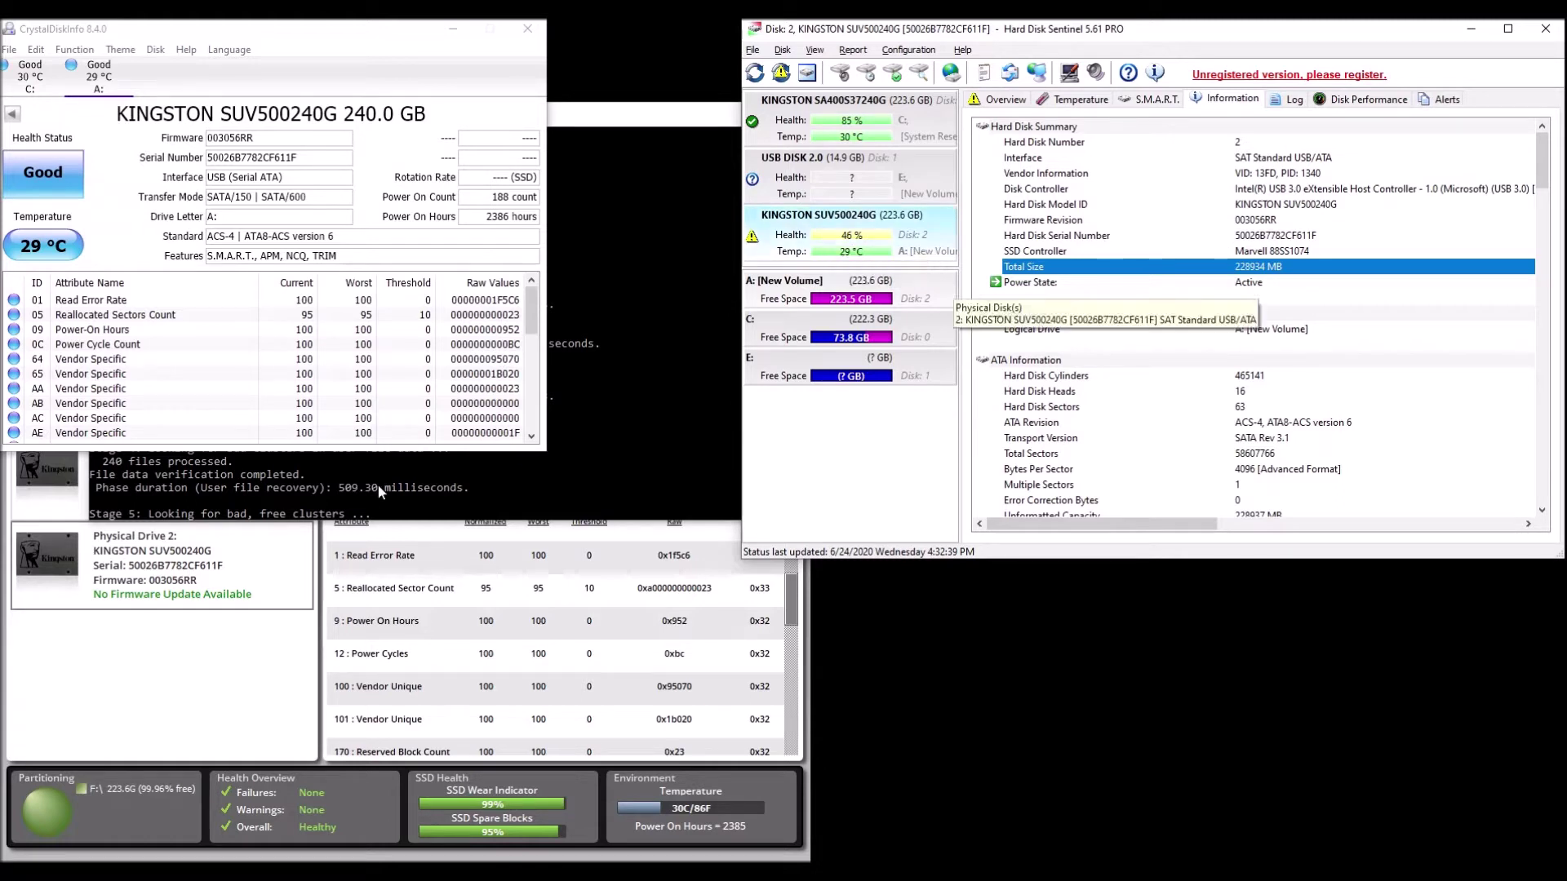
{"action": "left_click", "coordinate": [233, 704]}
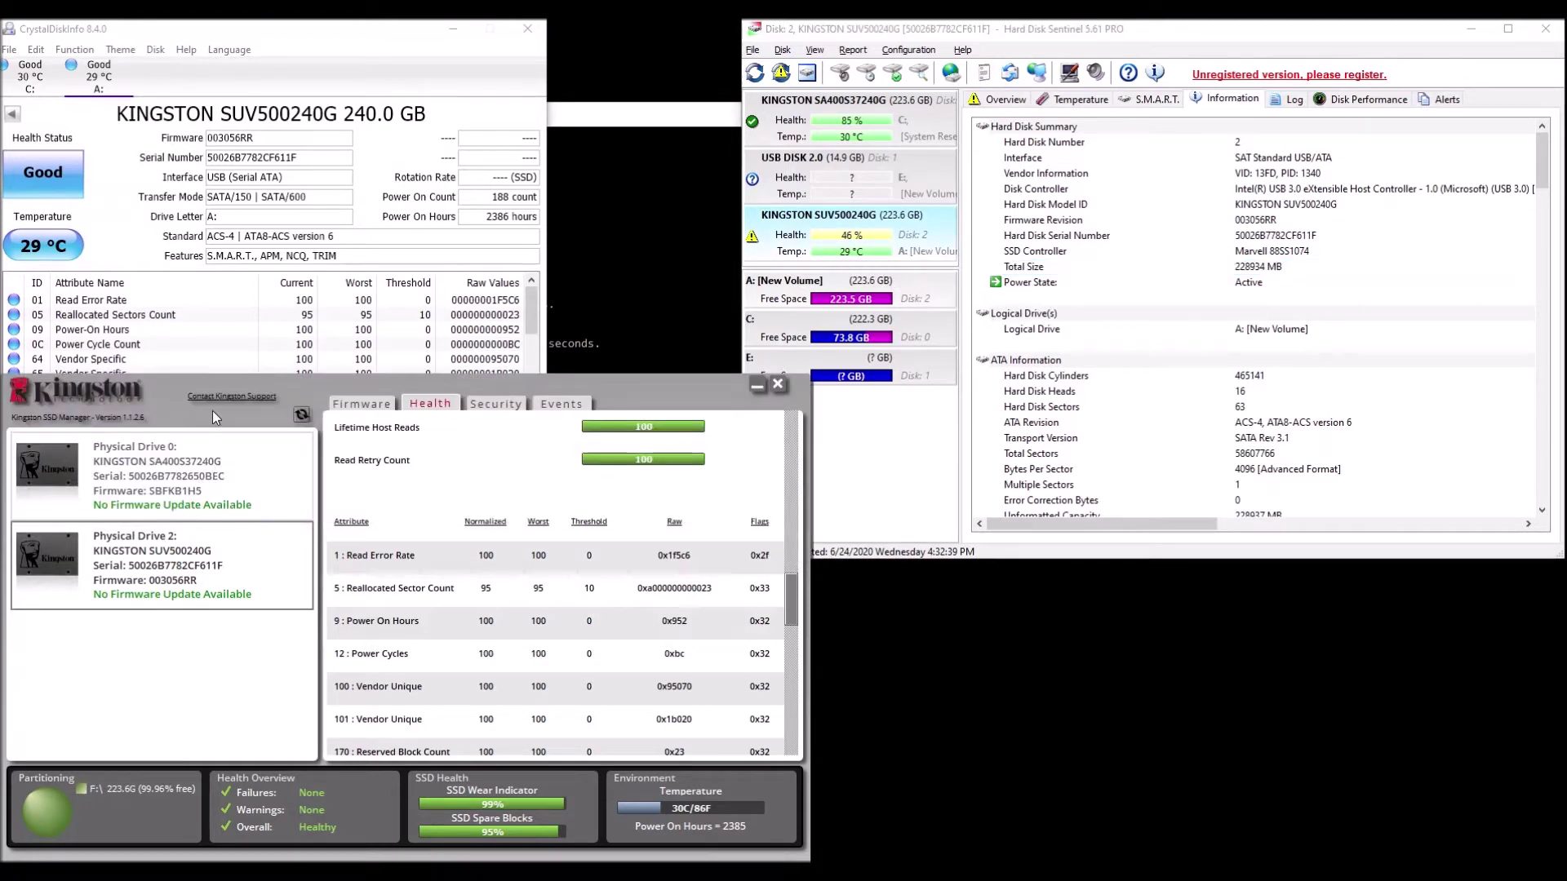
{"action": "left_click", "coordinate": [157, 581]}
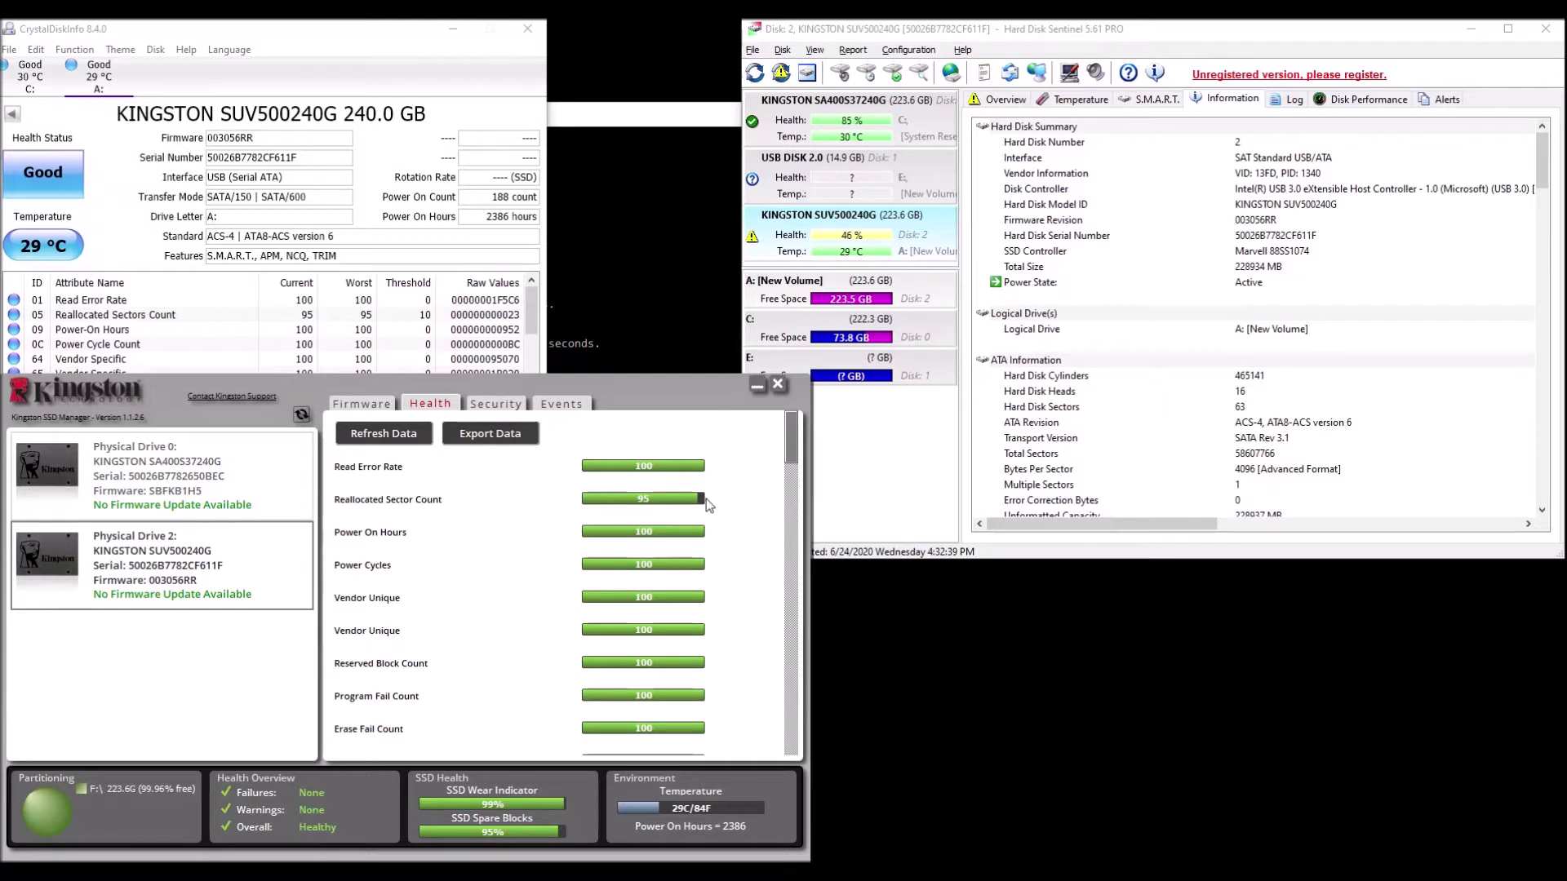
Switch to Hard Disk Sentinel and read the status description in the overview of the KINGSTON SUV500240G.
{"action": "left_click", "coordinate": [1177, 247]}
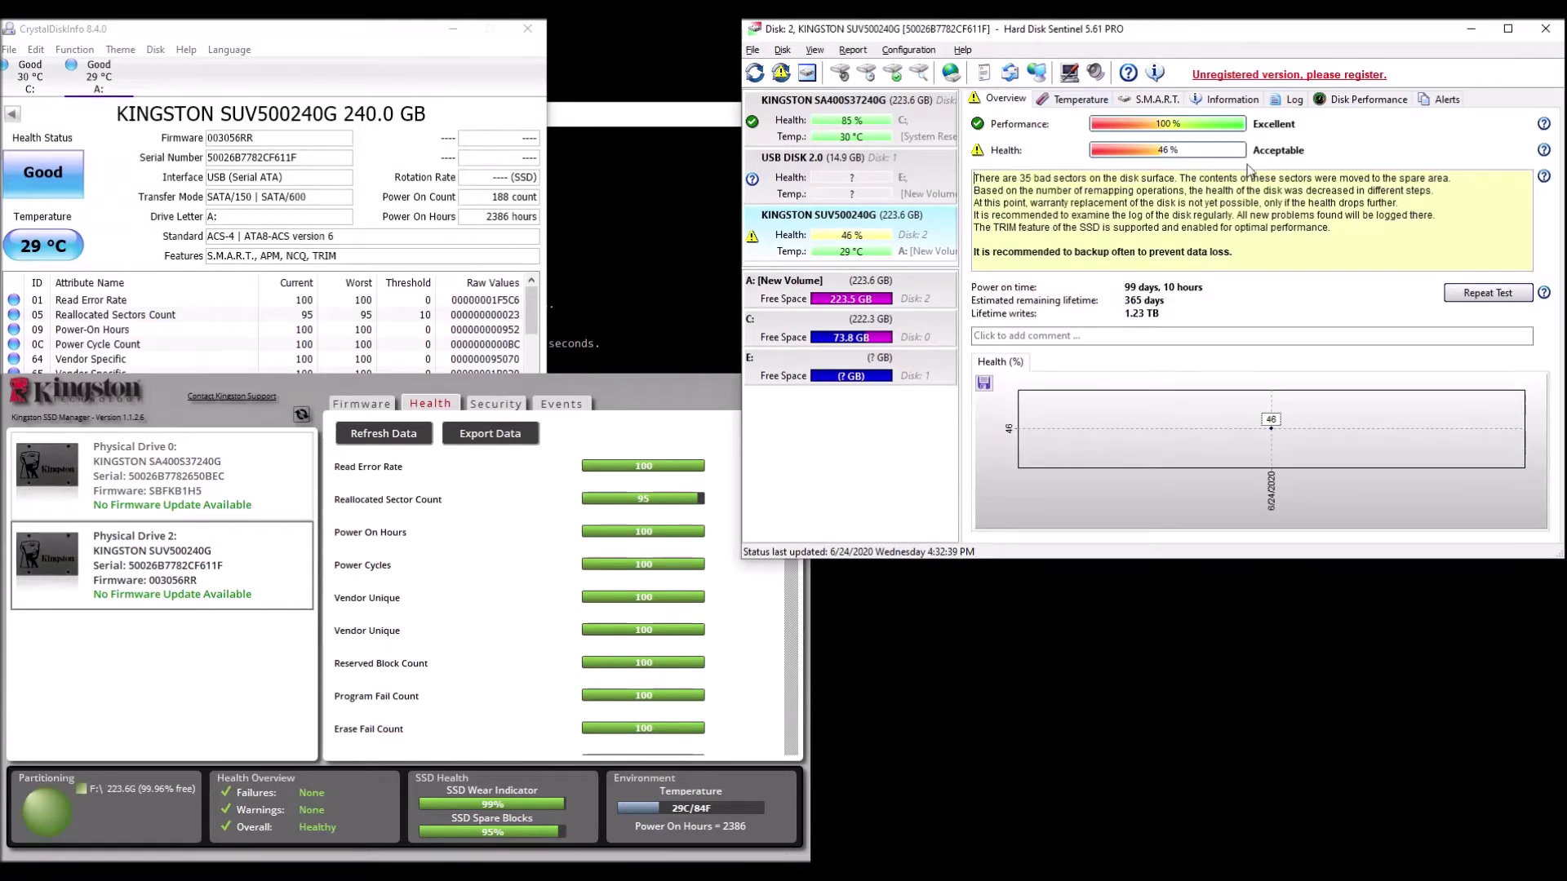
{"action": "left_click_drag", "start_coordinate": [990, 178], "coordinate": [1126, 203]}
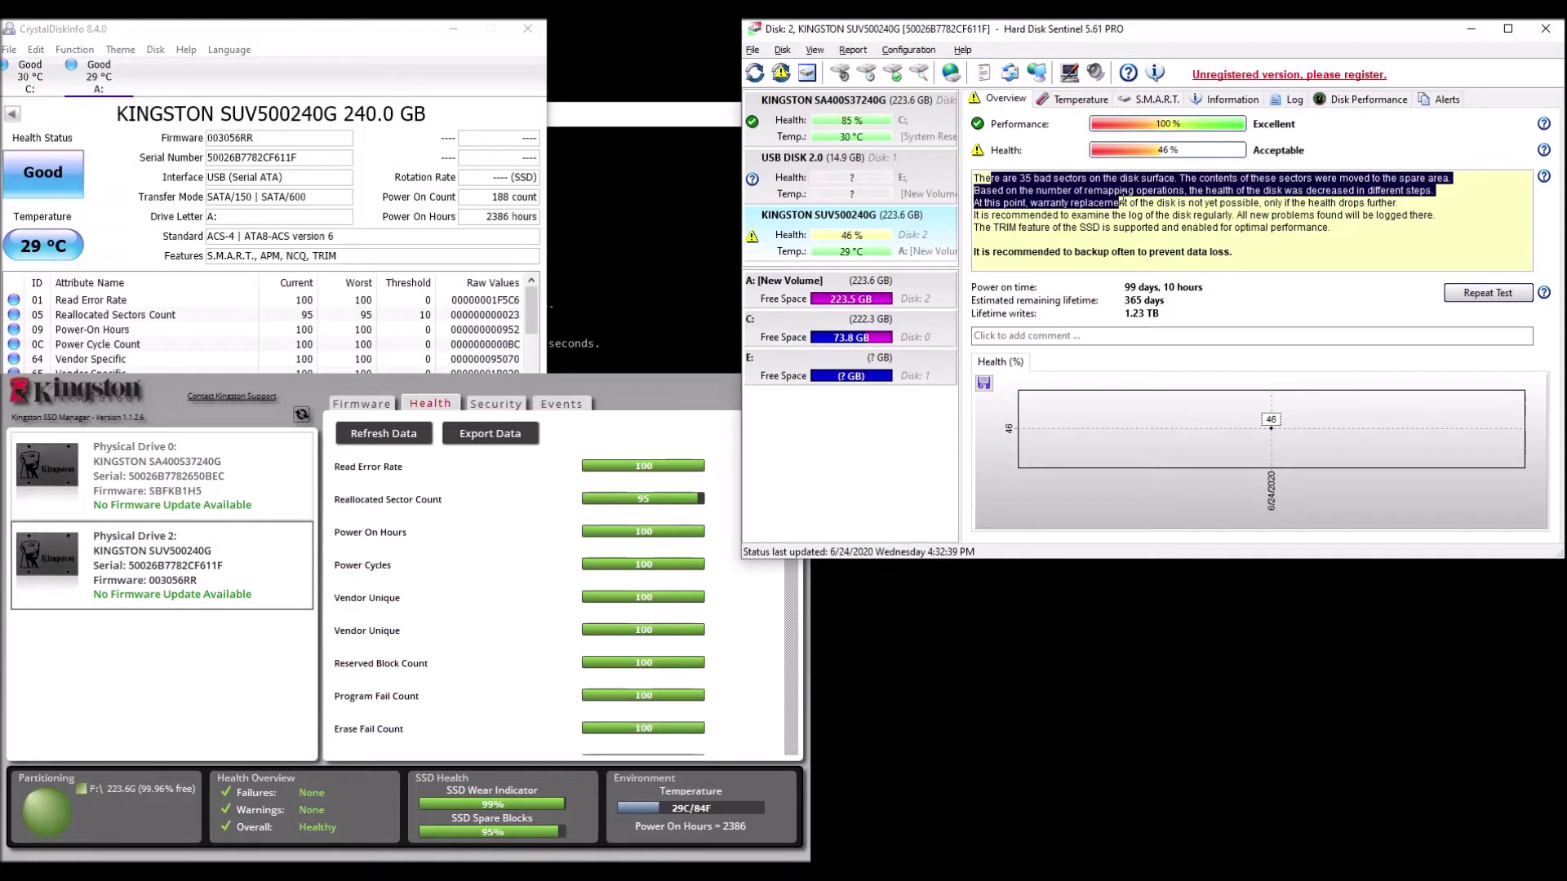
{"action": "left_click", "coordinate": [1126, 203]}
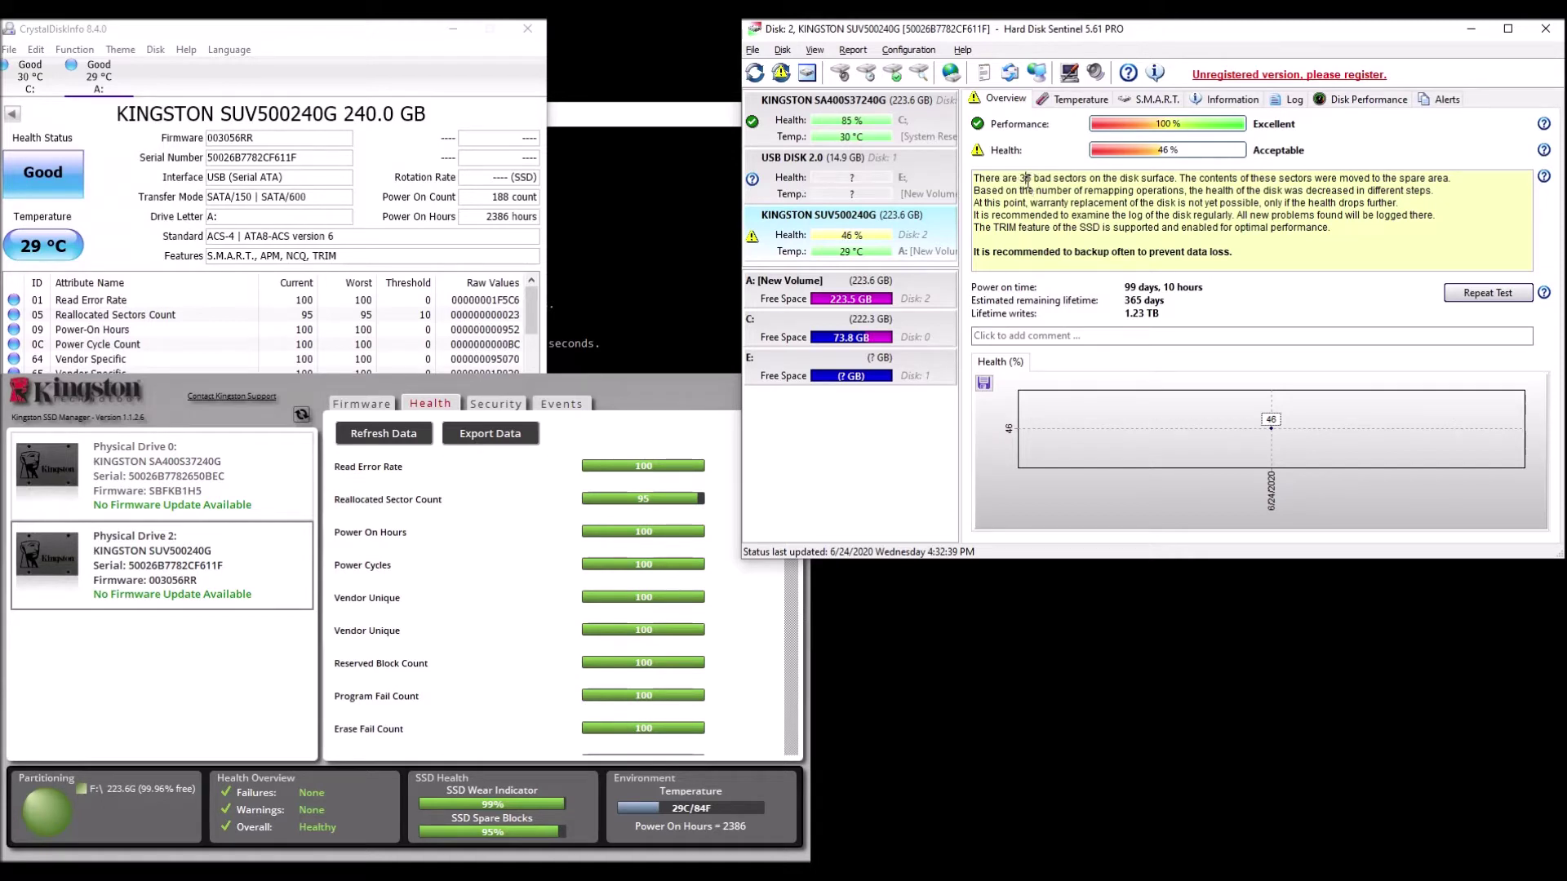
Switch to Kingston SSD Manager and review the health attributes of Physical Drive 2, including the raw attribute table.
{"action": "left_click", "coordinate": [505, 575]}
{"action": "scroll", "coordinate": [505, 581], "scroll_direction": "down", "scroll_amount": 2}
{"action": "scroll", "coordinate": [507, 581], "scroll_direction": "down", "scroll_amount": 12}
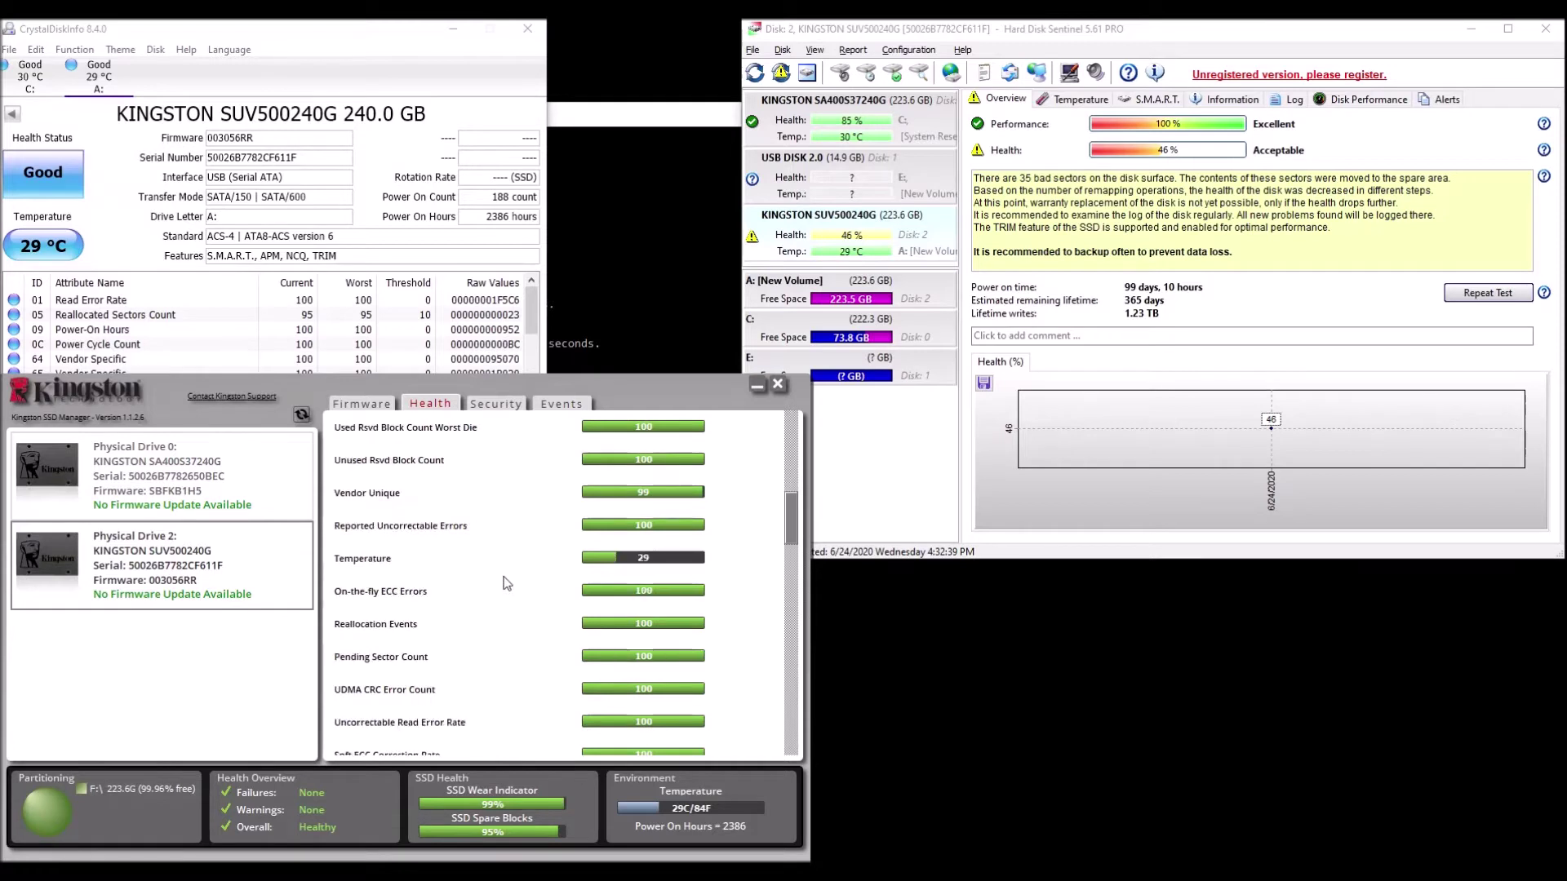
{"action": "scroll", "coordinate": [506, 583], "scroll_direction": "down", "scroll_amount": 10}
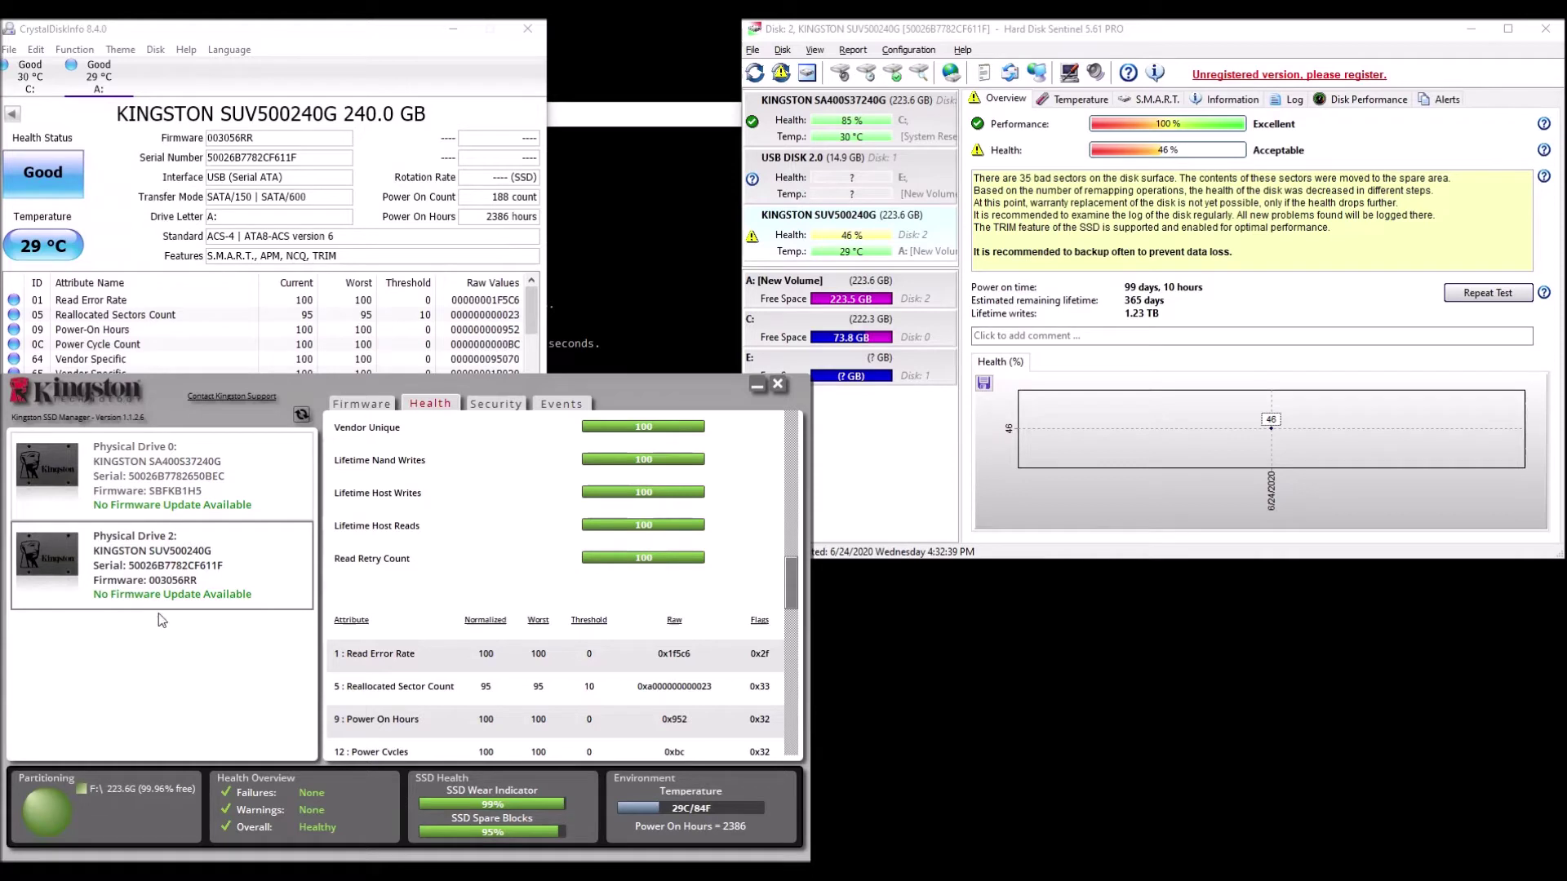
{"action": "left_click", "coordinate": [203, 577]}
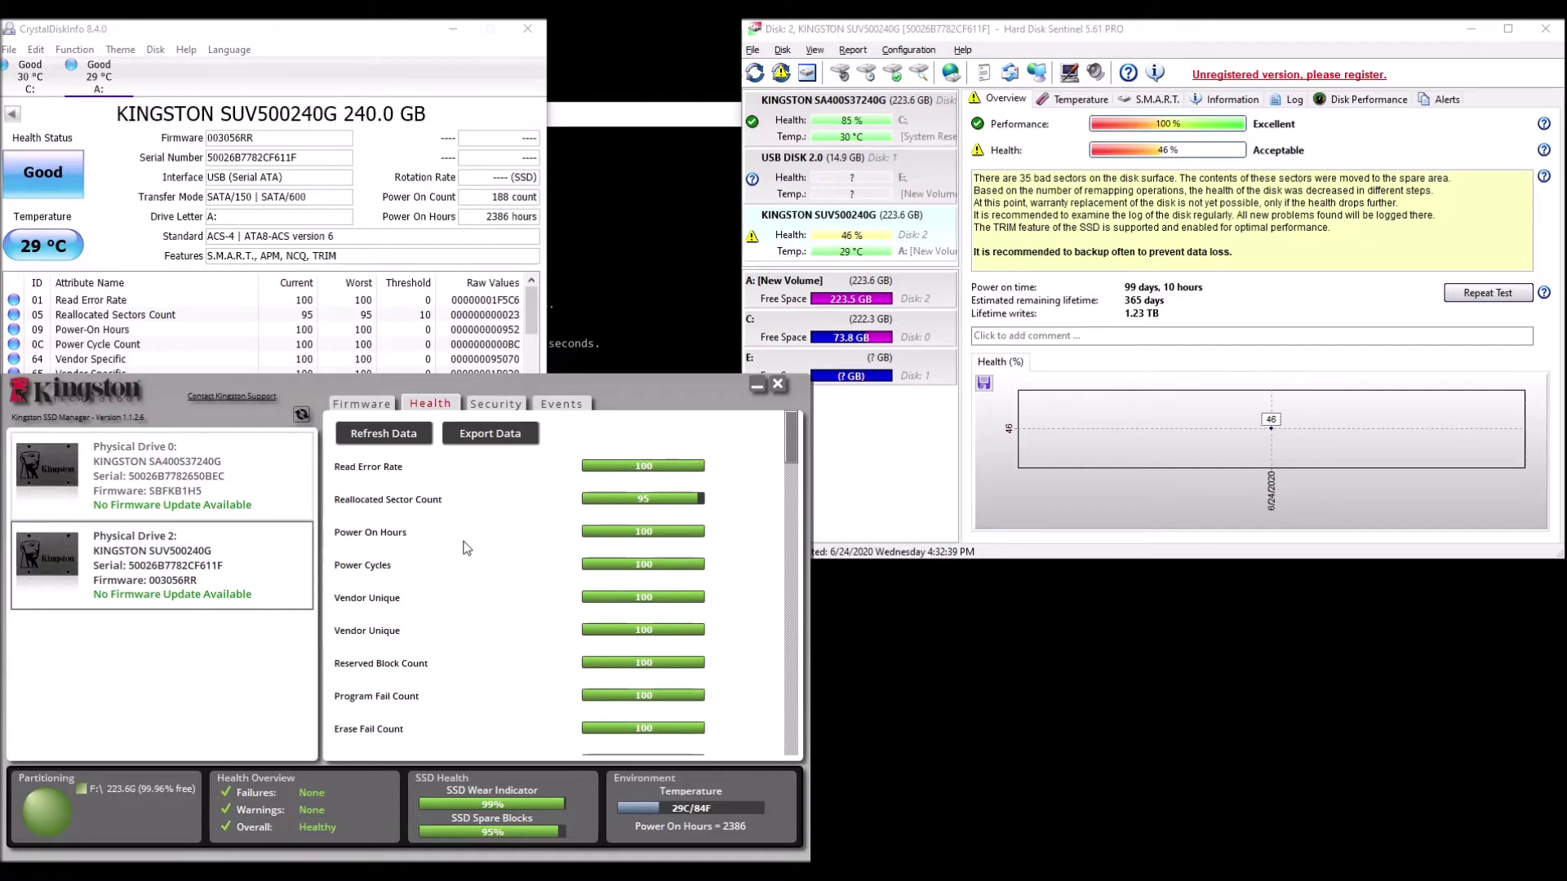
Mark the bad sectors line in the Command Prompt disk check summary and return to Hard Disk Sentinel.
{"action": "left_click", "coordinate": [667, 187]}
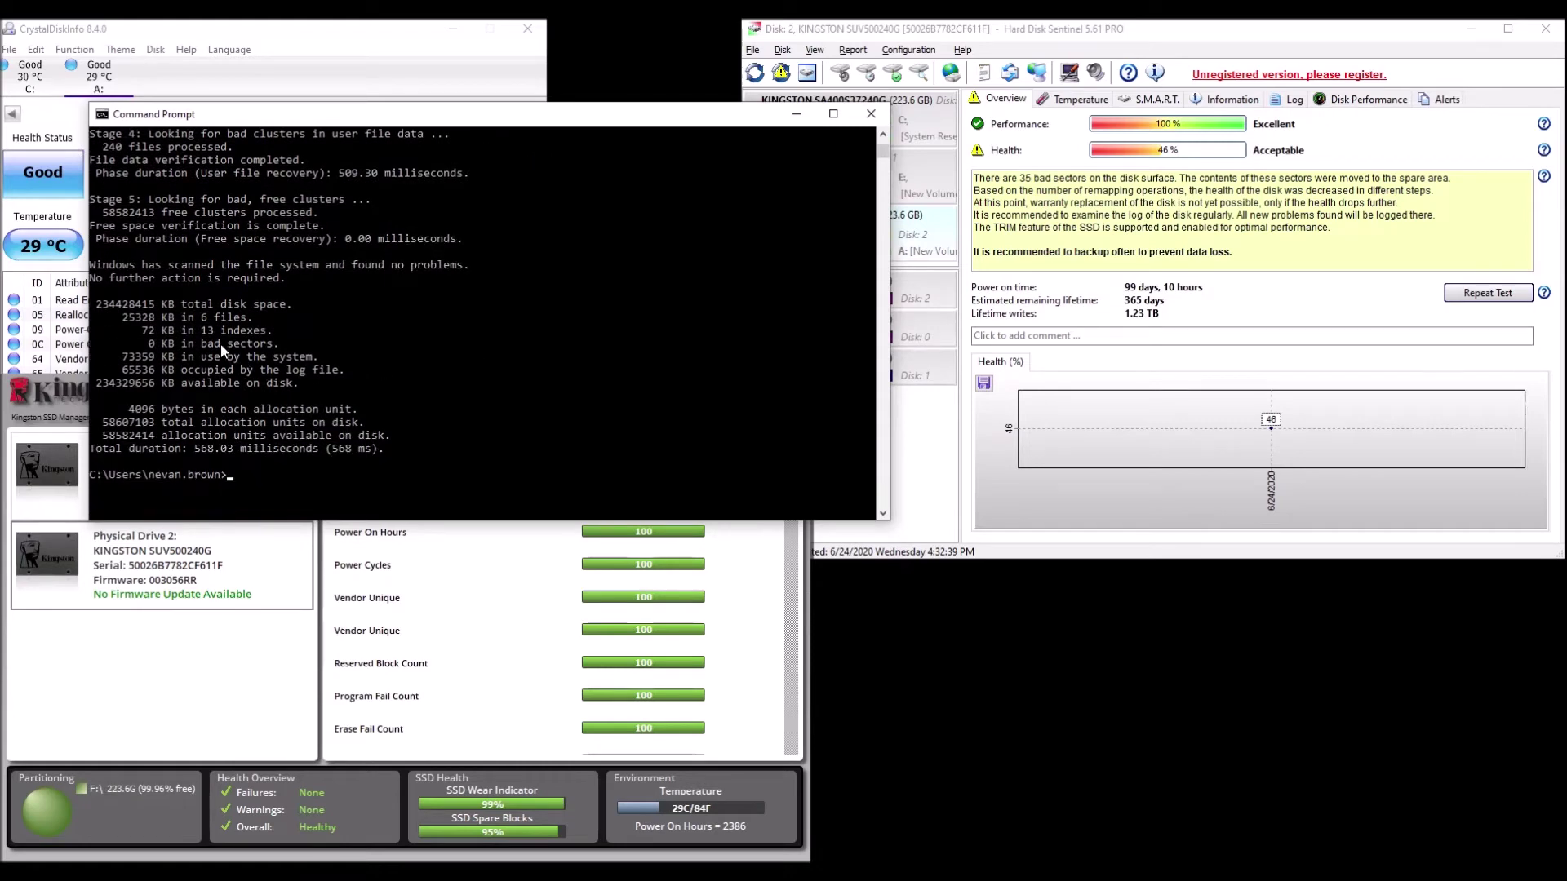
{"action": "left_click_drag", "start_coordinate": [149, 345], "coordinate": [273, 353]}
{"action": "left_click", "coordinate": [918, 31]}
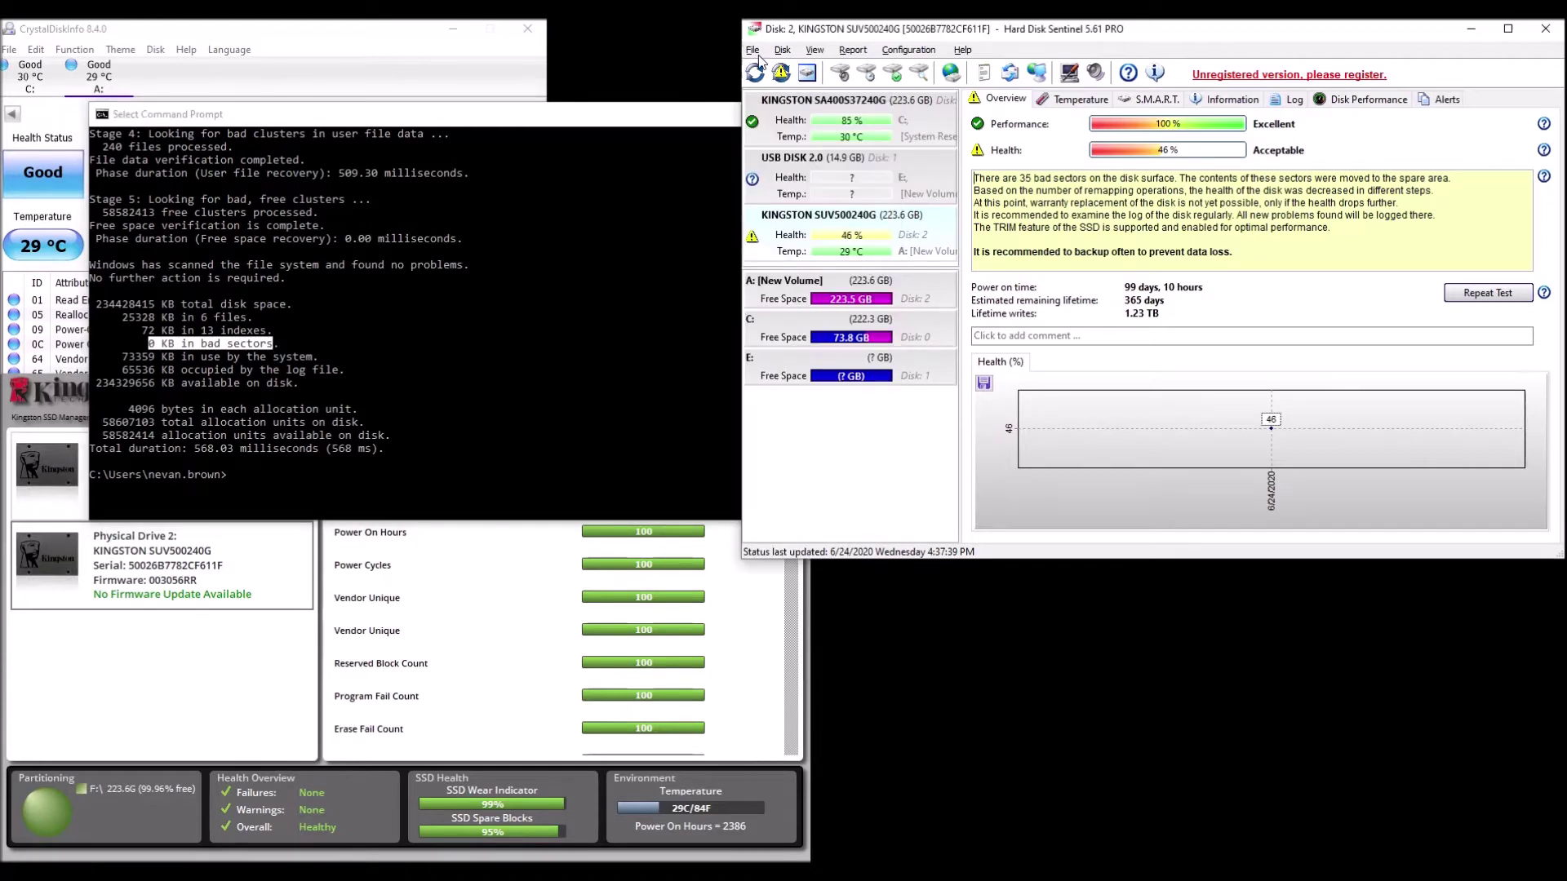
Inspect the S.M.A.R.T. attributes of drive A: in CrystalDiskInfo and compare them with the health bars in Kingston SSD Manager.
{"action": "left_click", "coordinate": [230, 62]}
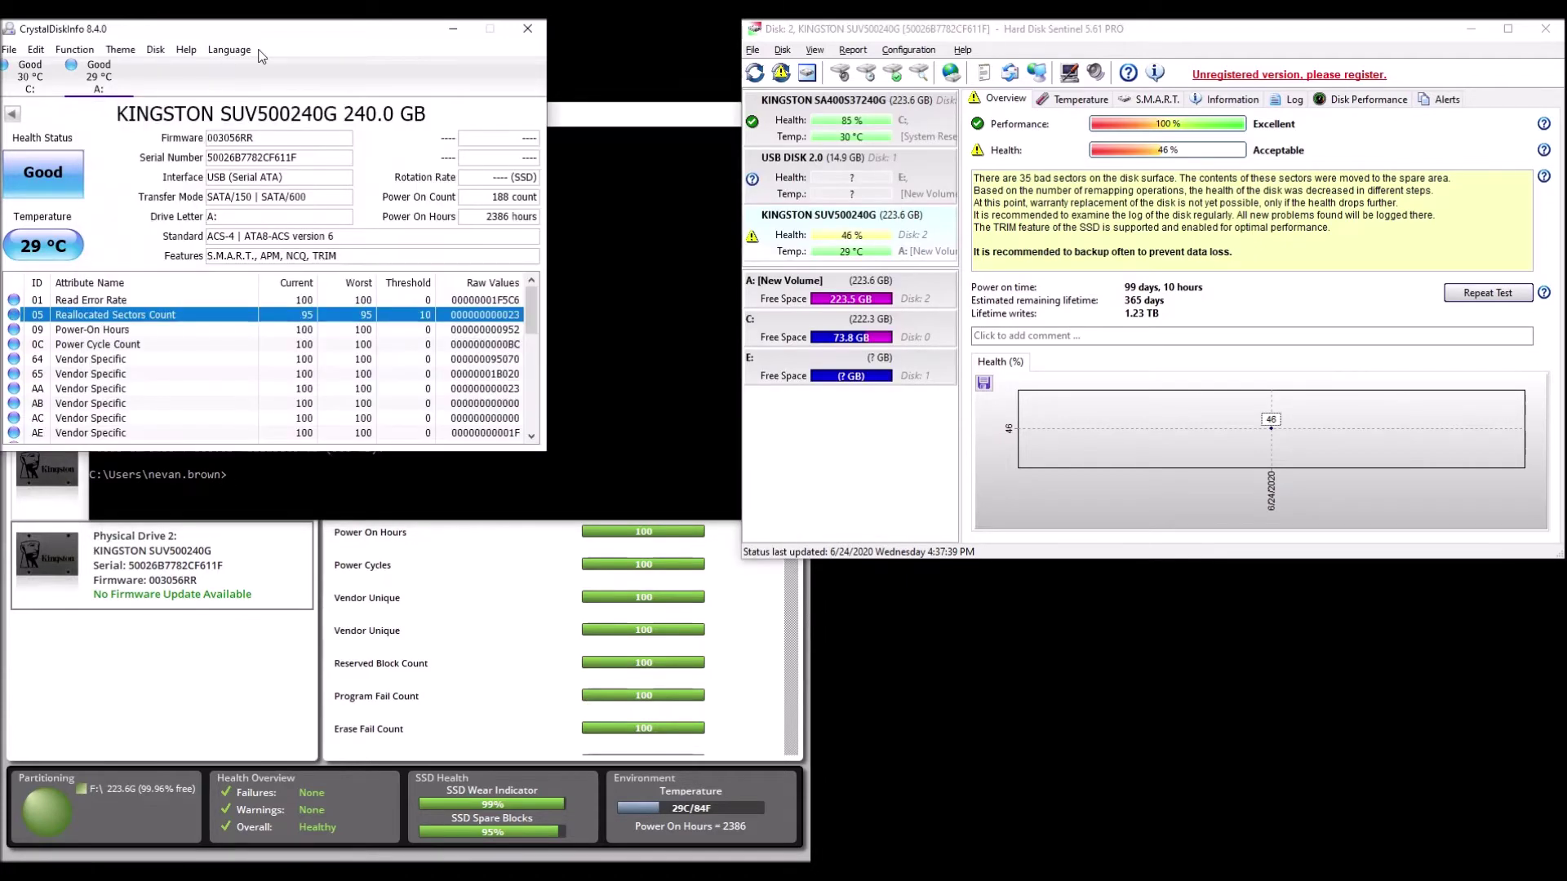
{"action": "left_click", "coordinate": [75, 91]}
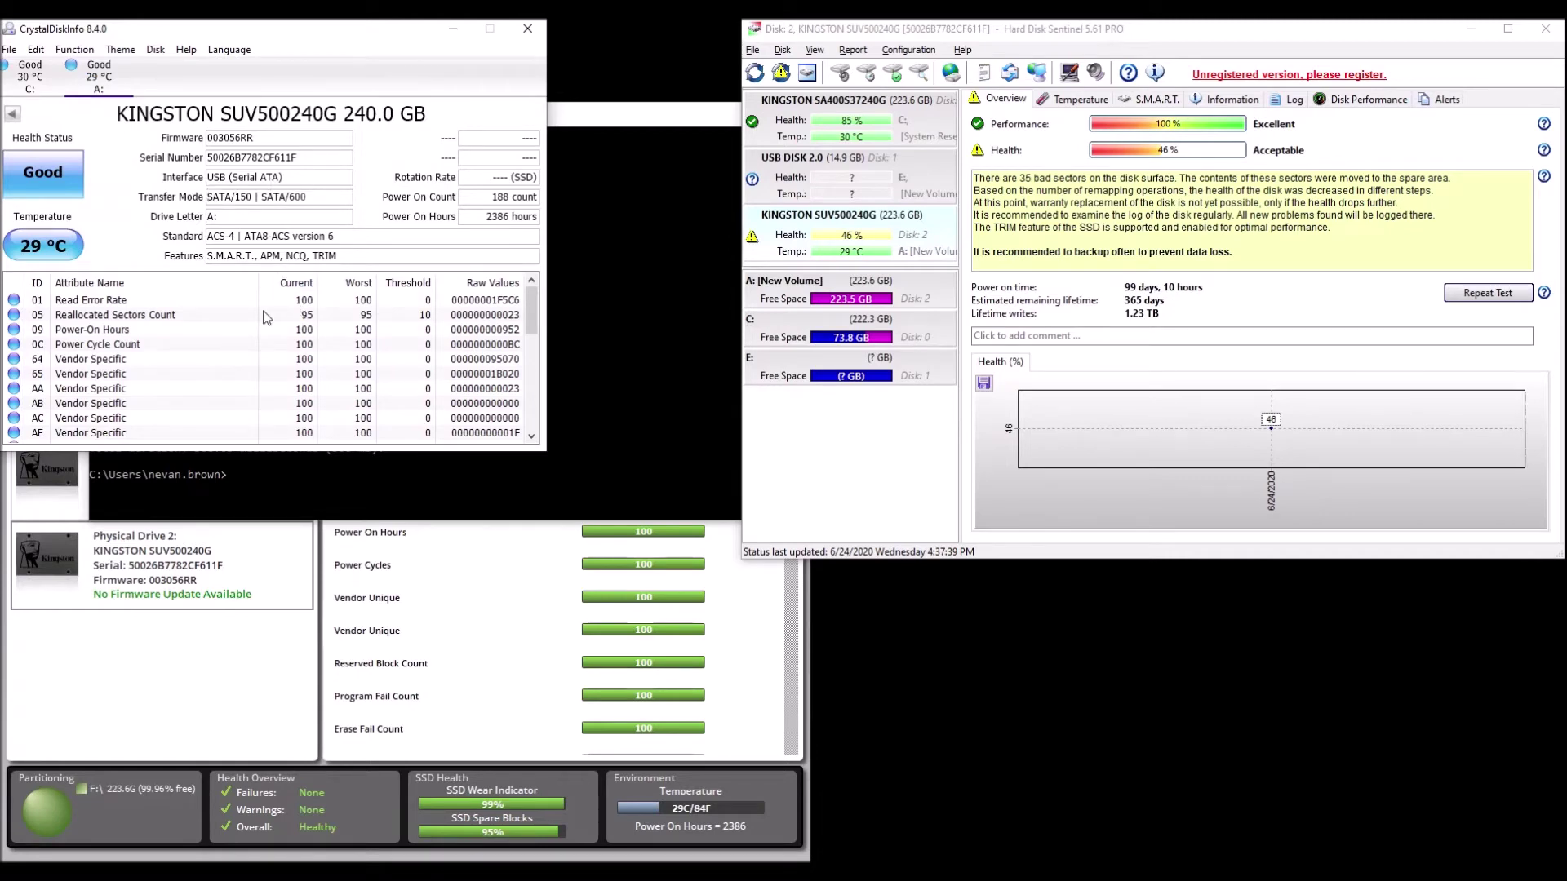
{"action": "scroll", "coordinate": [264, 317], "scroll_direction": "down", "scroll_amount": 2}
{"action": "scroll", "coordinate": [264, 317], "scroll_direction": "down", "scroll_amount": 5}
{"action": "scroll", "coordinate": [264, 318], "scroll_direction": "up", "scroll_amount": 6}
{"action": "left_click", "coordinate": [756, 605]}
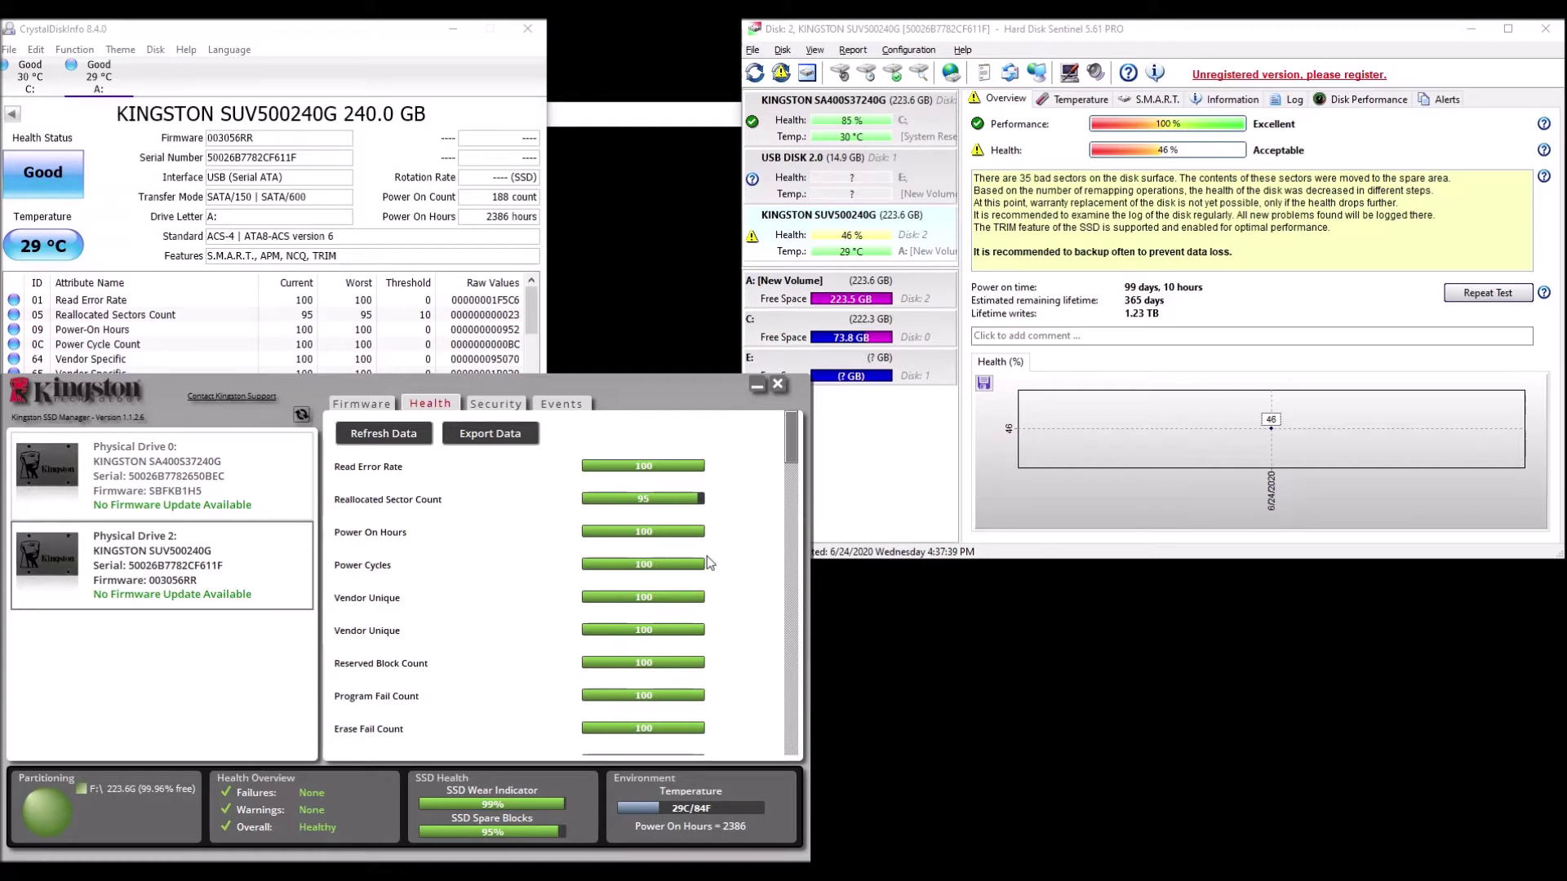
{"action": "left_click", "coordinate": [99, 75]}
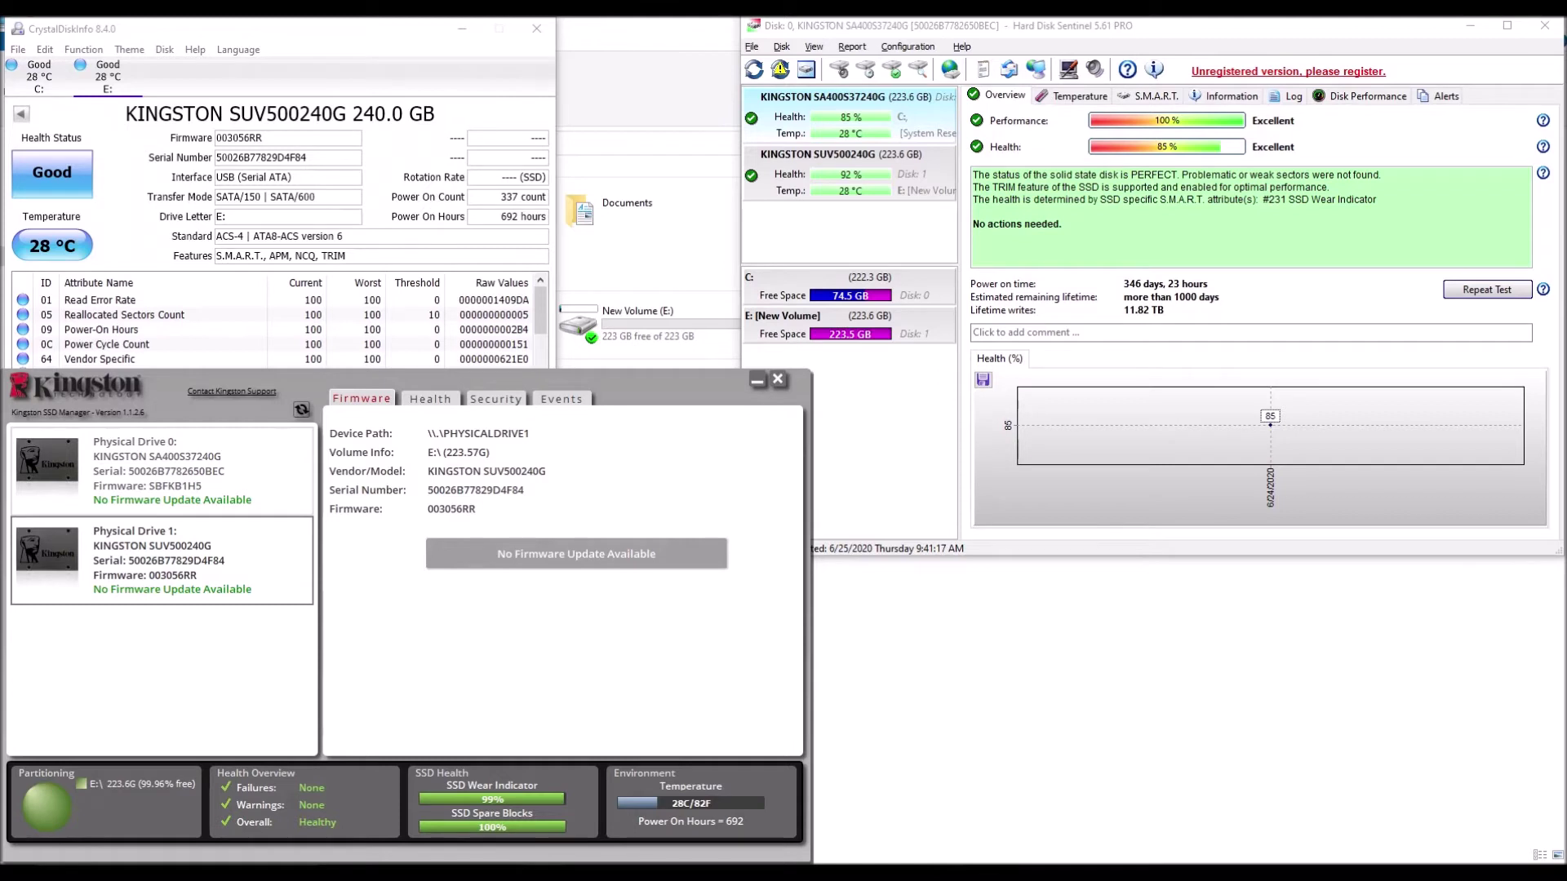
Compare the Hard Disk Sentinel overviews of the KINGSTON SUV500240G and the KINGSTON SA400S37240G, ending on the SUV500240G.
{"action": "left_click", "coordinate": [813, 199]}
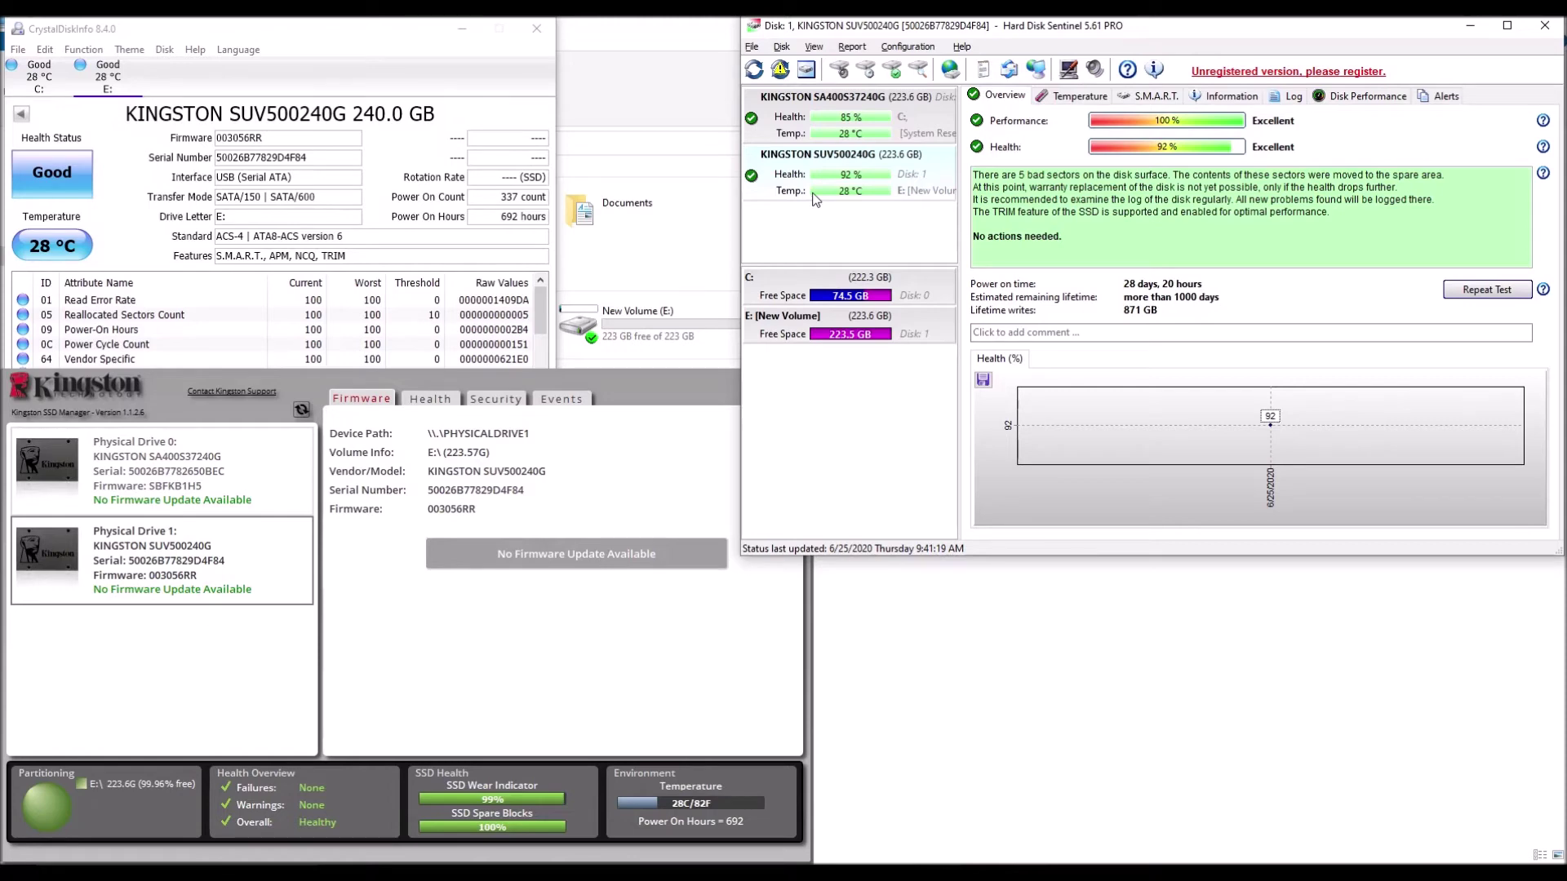
{"action": "left_click", "coordinate": [815, 199]}
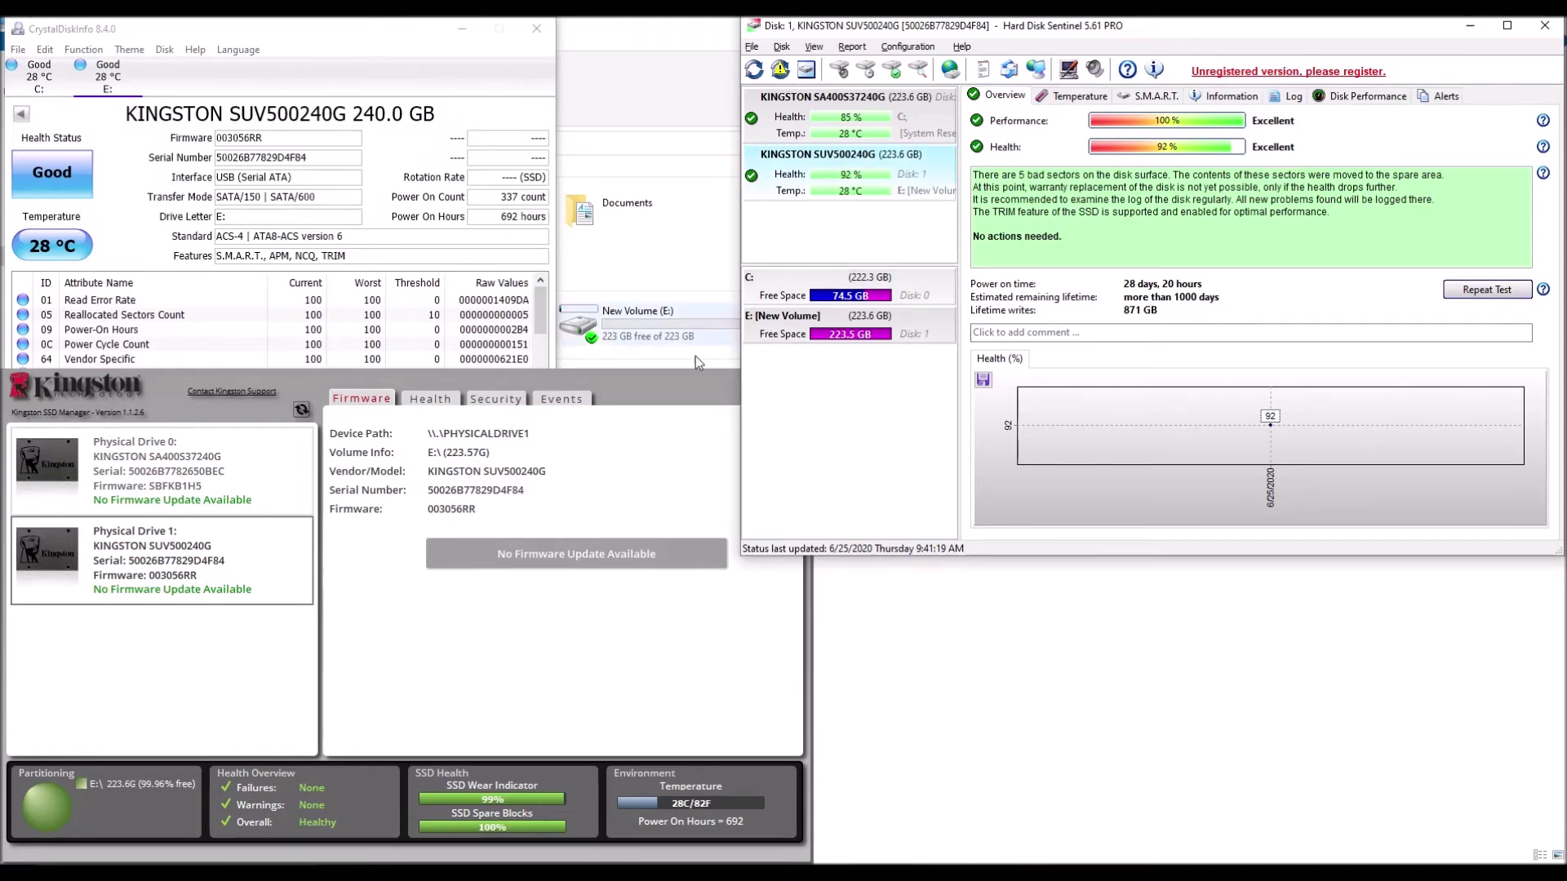
{"action": "left_click", "coordinate": [834, 128]}
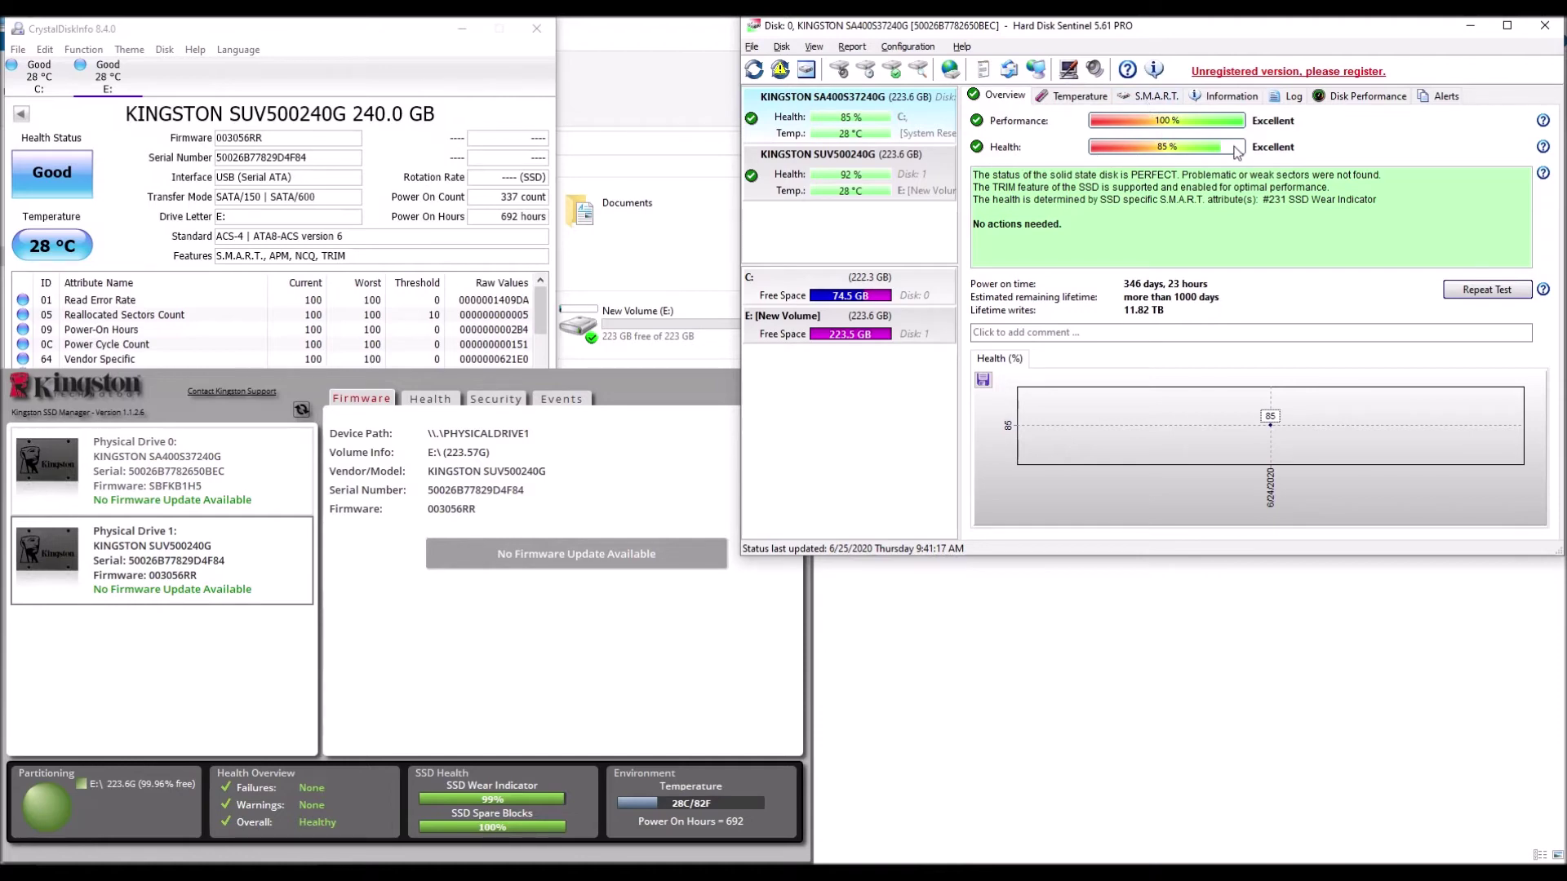
{"action": "left_click", "coordinate": [894, 184]}
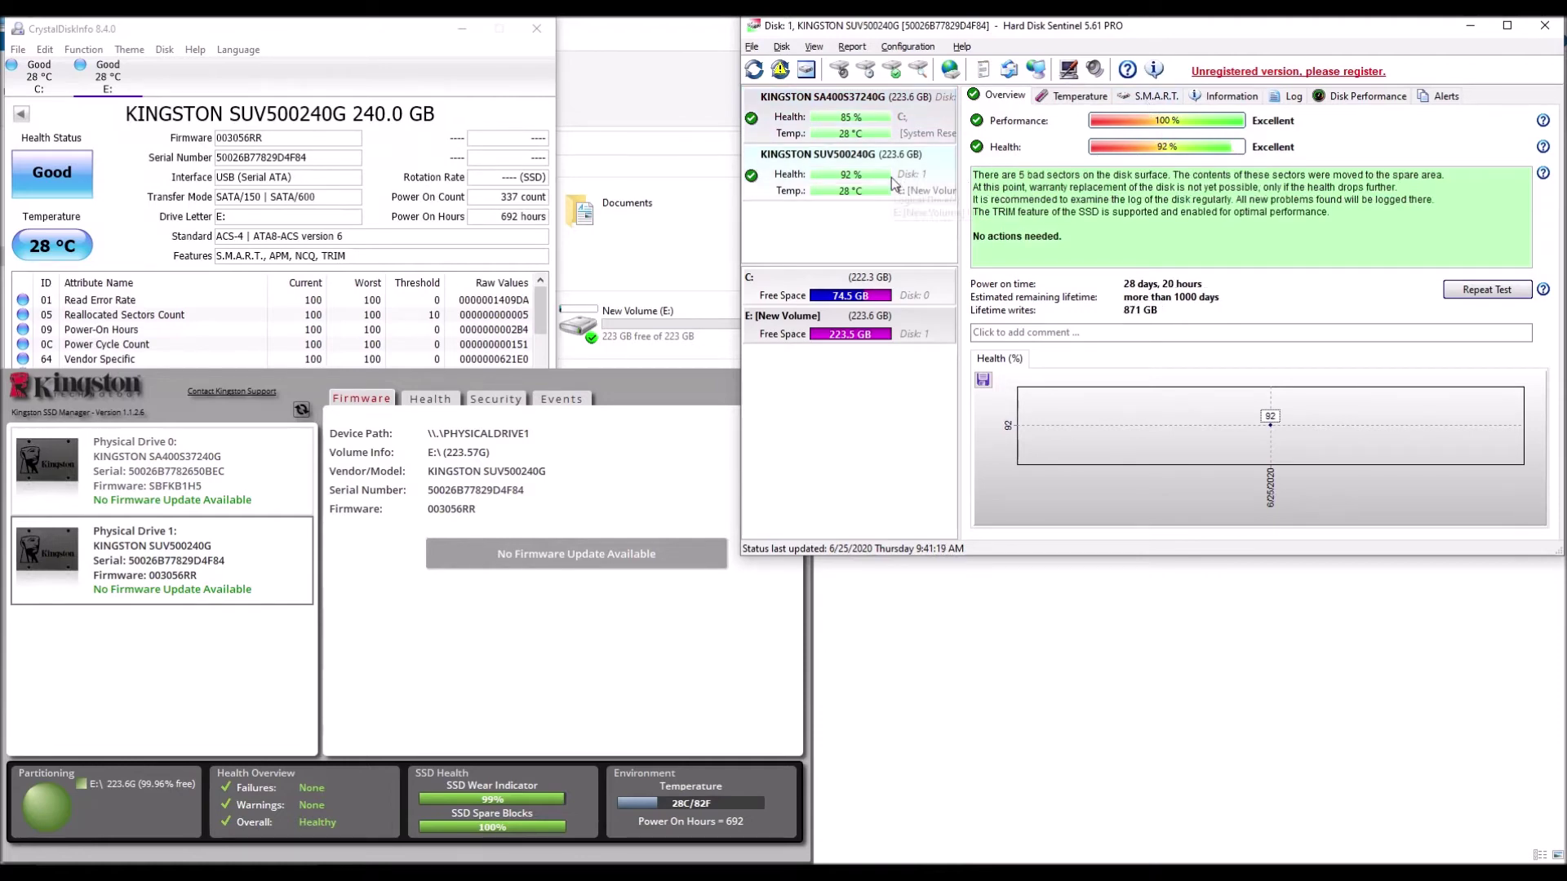
Switch to Kingston SSD Manager and examine the health attributes and raw value table of Physical Drive 1.
{"action": "left_click", "coordinate": [669, 395]}
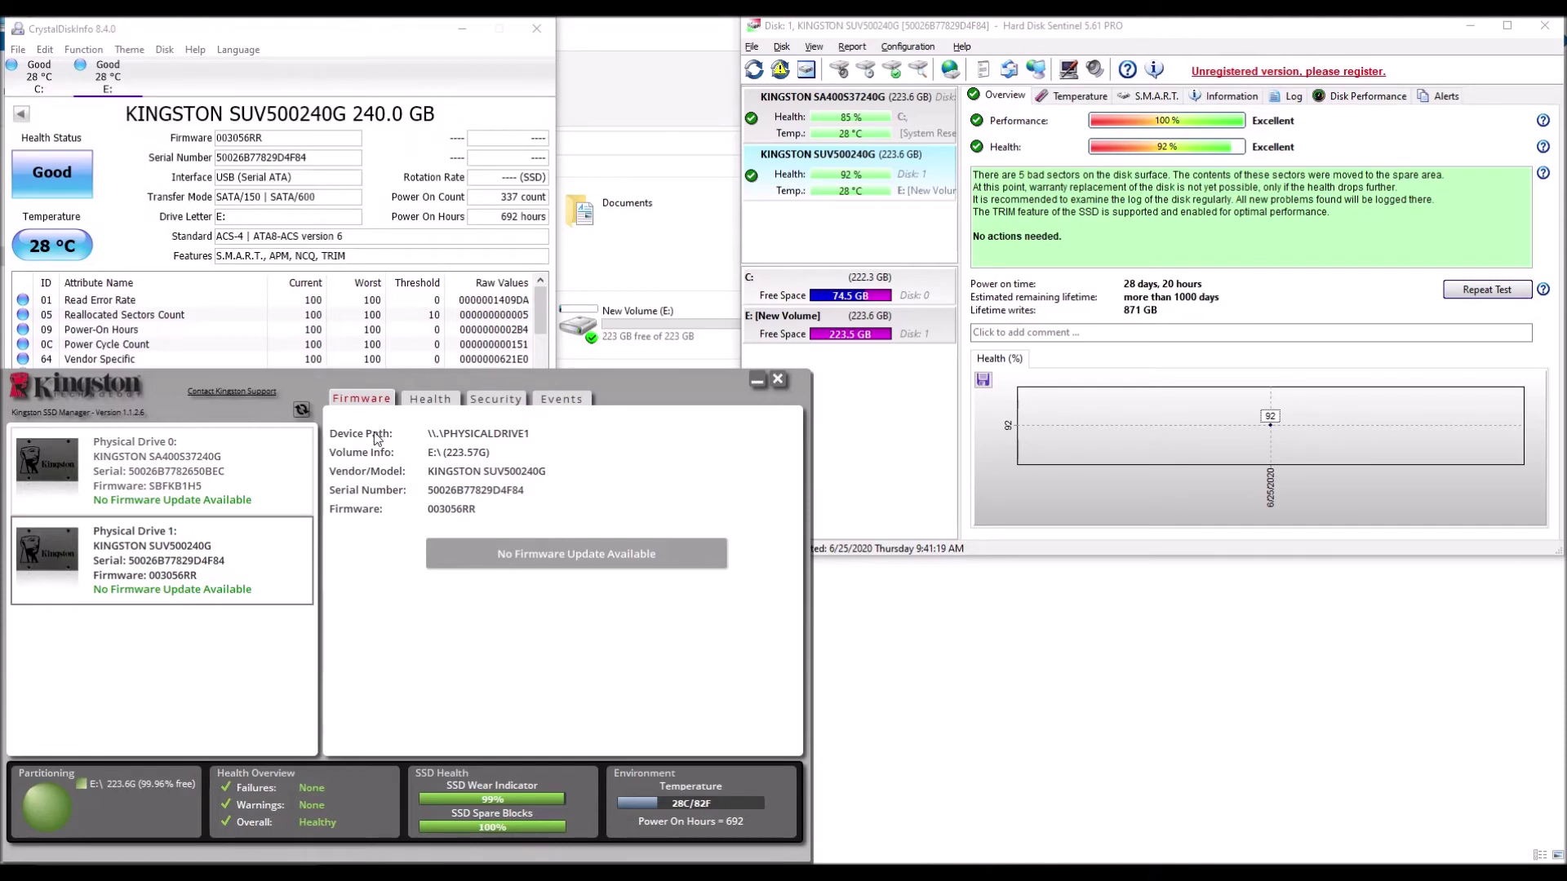
{"action": "left_click", "coordinate": [432, 400]}
{"action": "scroll", "coordinate": [498, 525], "scroll_direction": "down", "scroll_amount": 5}
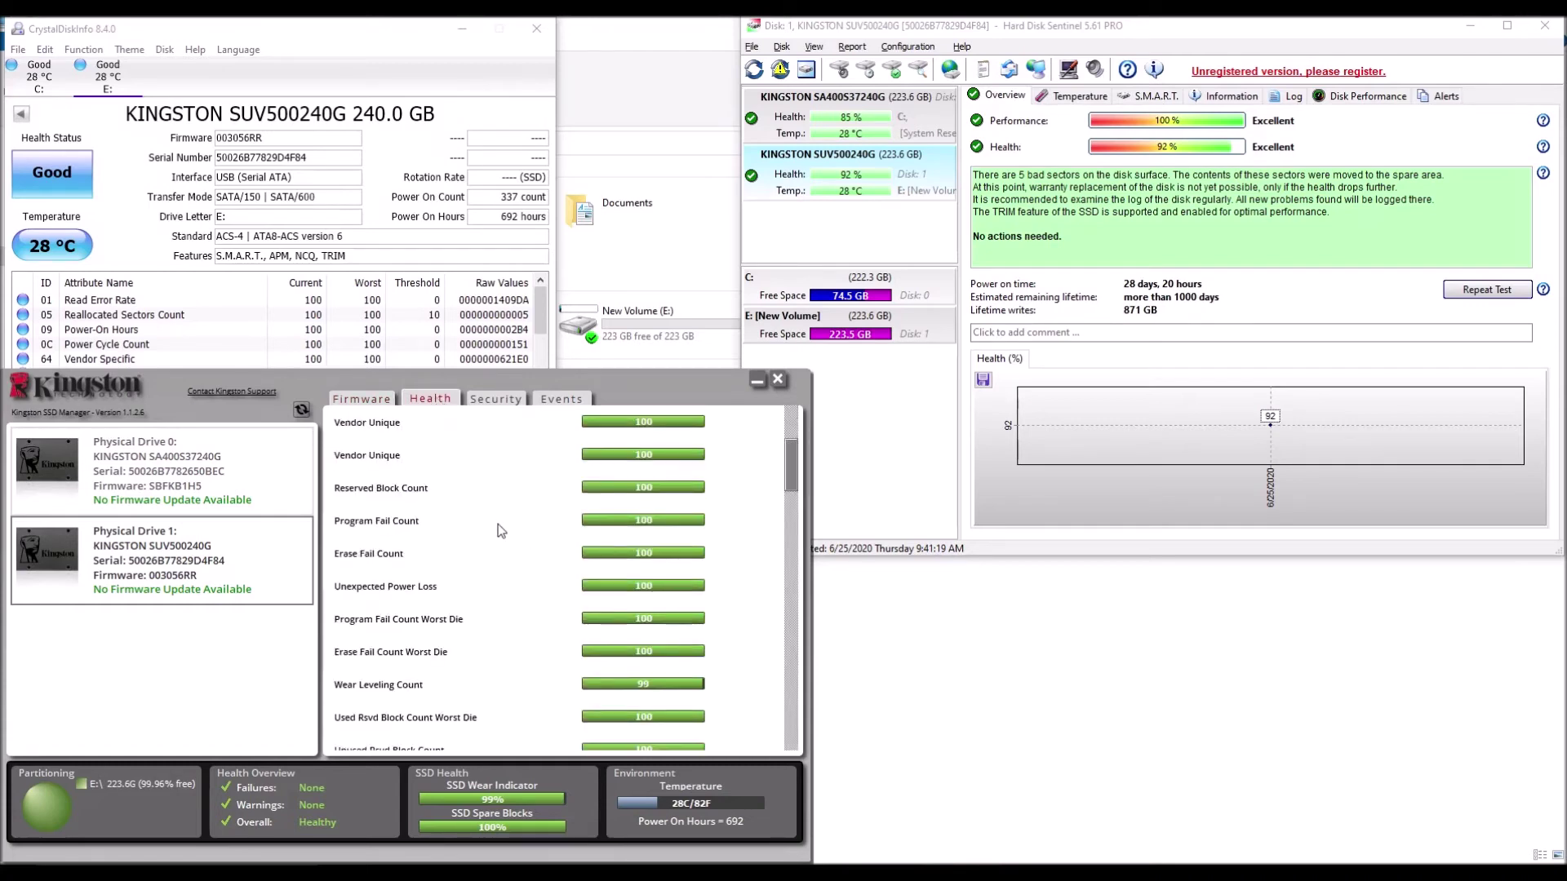
{"action": "scroll", "coordinate": [499, 532], "scroll_direction": "down", "scroll_amount": 10}
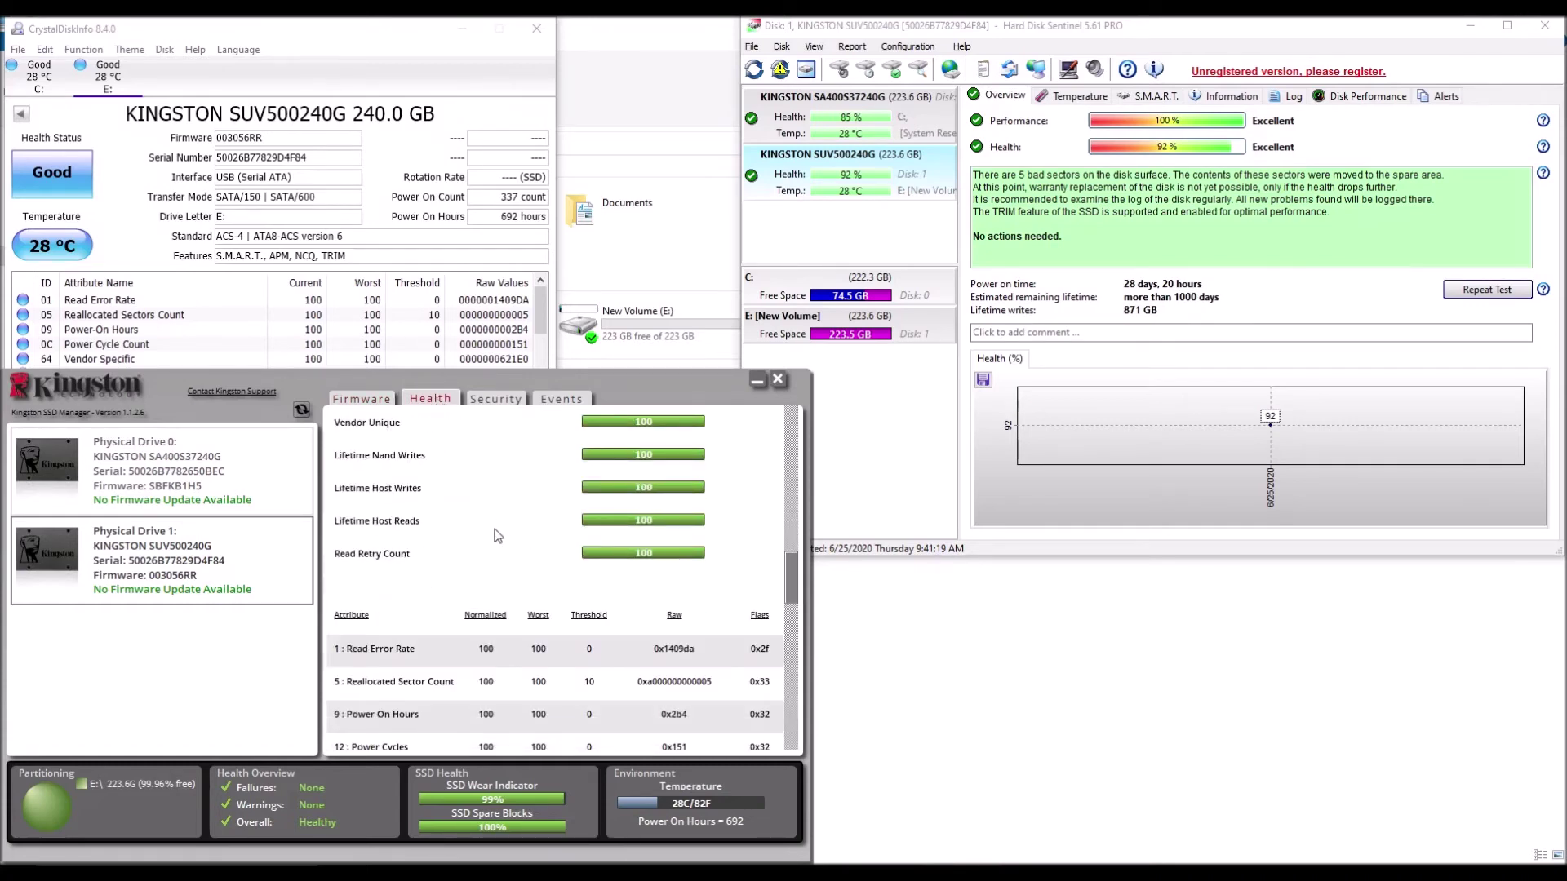
{"action": "scroll", "coordinate": [492, 537], "scroll_direction": "down", "scroll_amount": 7}
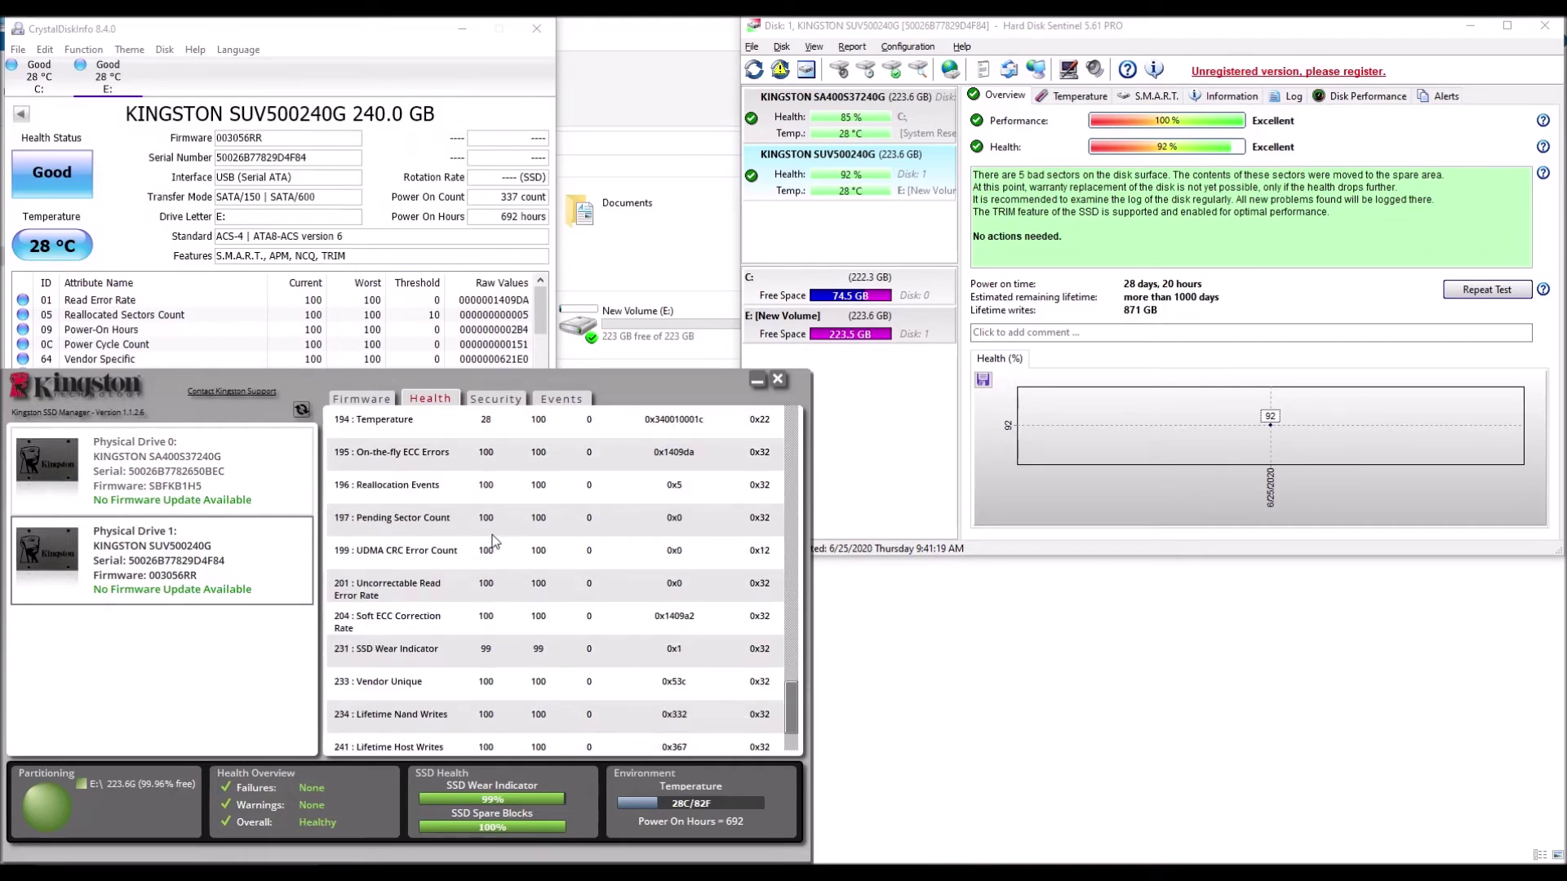
{"action": "scroll", "coordinate": [494, 541], "scroll_direction": "down", "scroll_amount": 2}
{"action": "scroll", "coordinate": [491, 545], "scroll_direction": "up", "scroll_amount": 4}
{"action": "scroll", "coordinate": [490, 546], "scroll_direction": "up", "scroll_amount": 8}
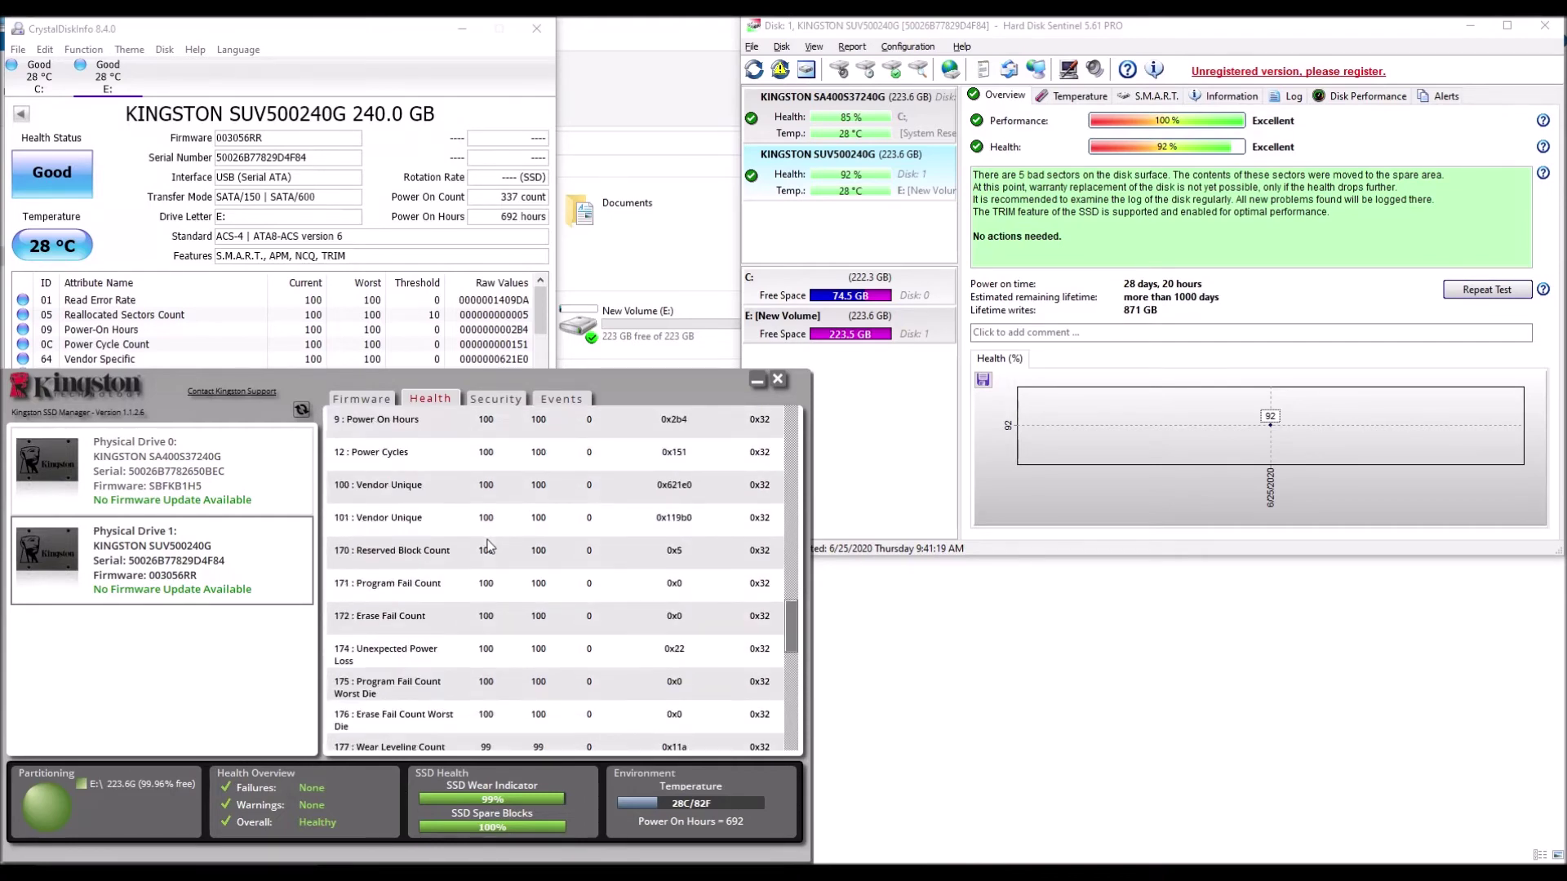
{"action": "scroll", "coordinate": [490, 547], "scroll_direction": "up", "scroll_amount": 10}
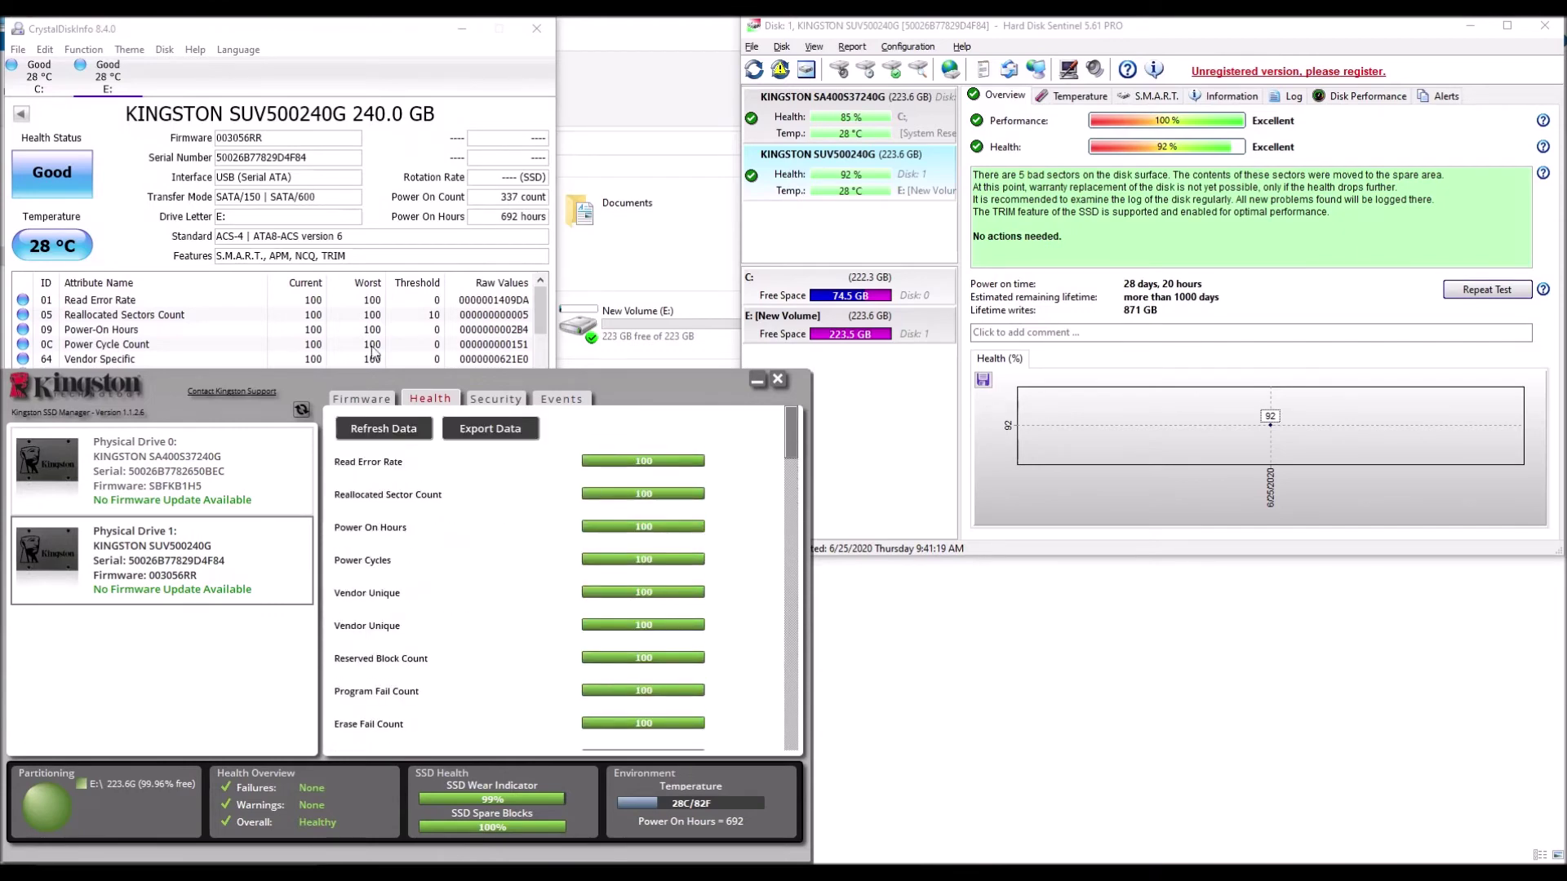
Switch to CrystalDiskInfo and check the S.M.A.R.T. attributes of the KINGSTON SUV500240G on drive E:.
{"action": "left_click", "coordinate": [379, 34]}
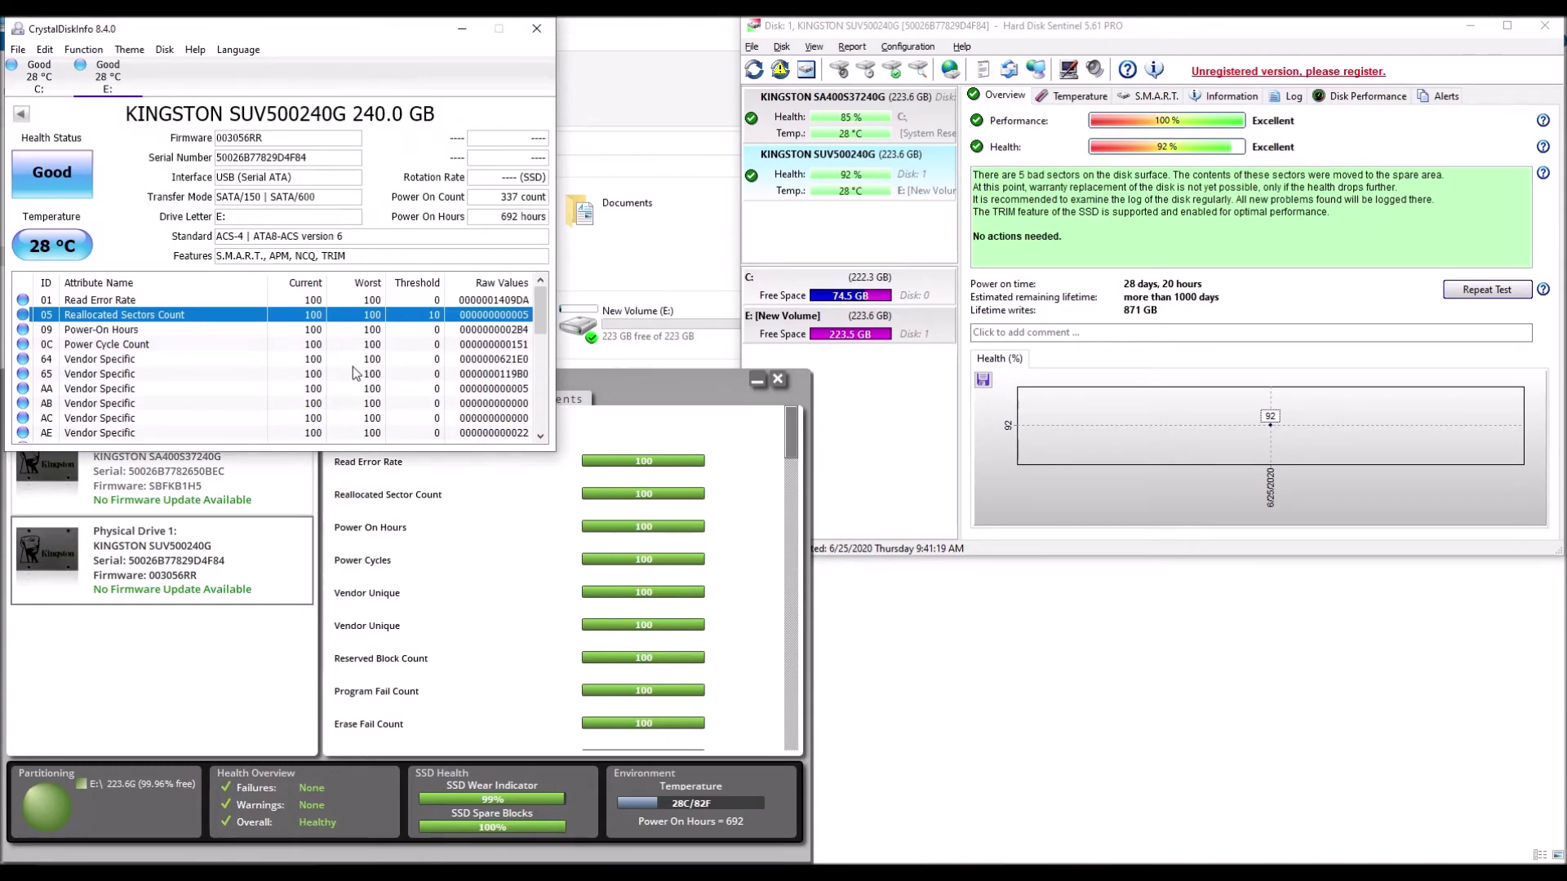
{"action": "left_click", "coordinate": [104, 81]}
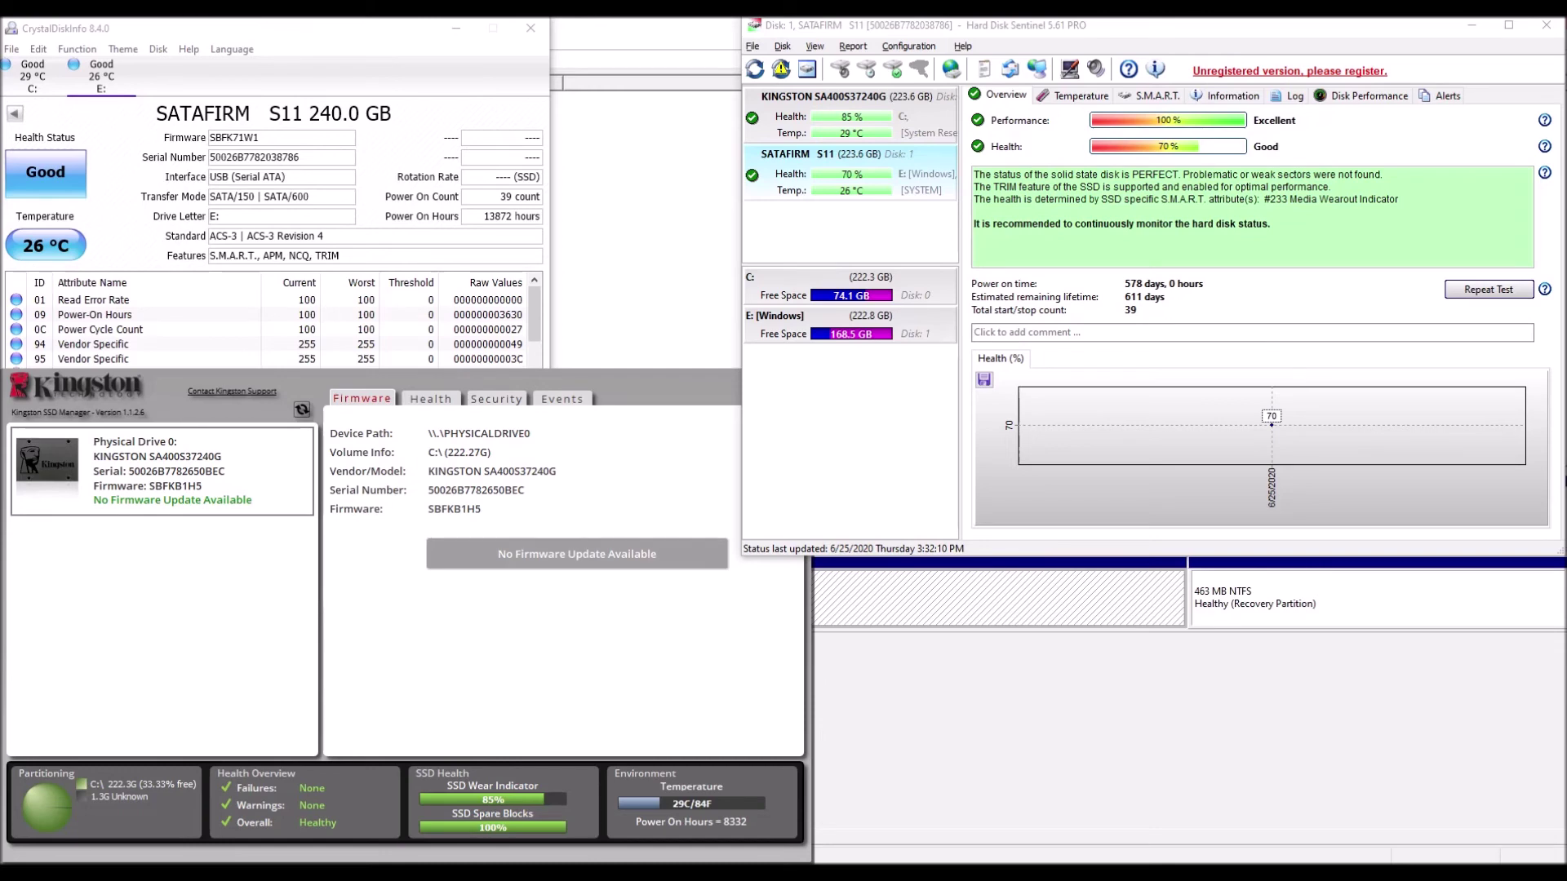
Look through the SATAFIRM S11 attributes in CrystalDiskInfo and check the drive list in Kingston SSD Manager.
{"action": "left_click", "coordinate": [315, 210]}
{"action": "scroll", "coordinate": [351, 304], "scroll_direction": "down", "scroll_amount": 5}
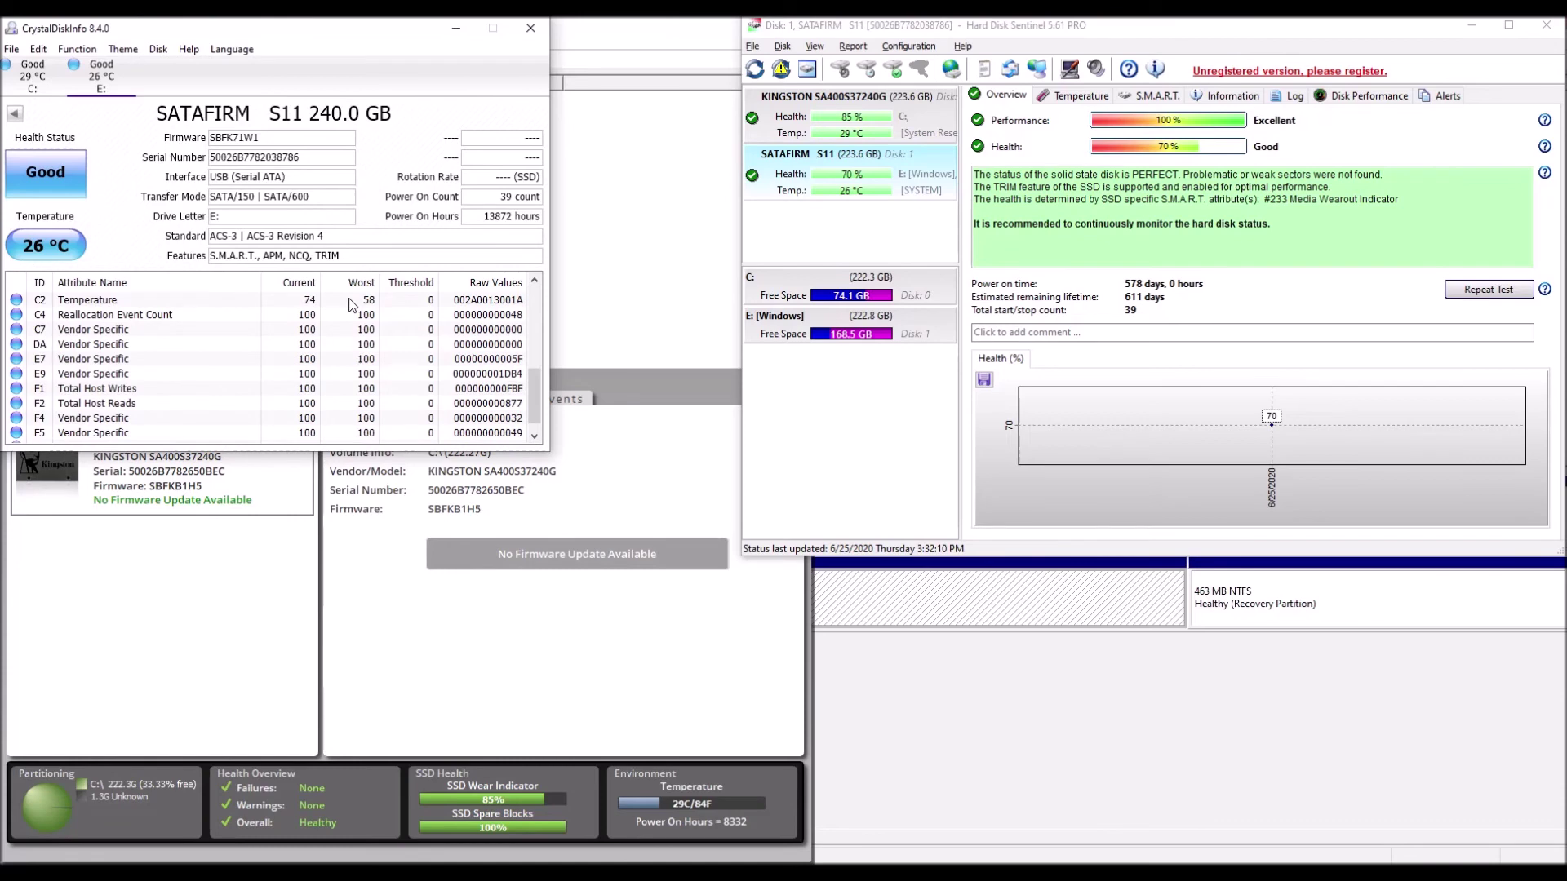
{"action": "left_click", "coordinate": [412, 618]}
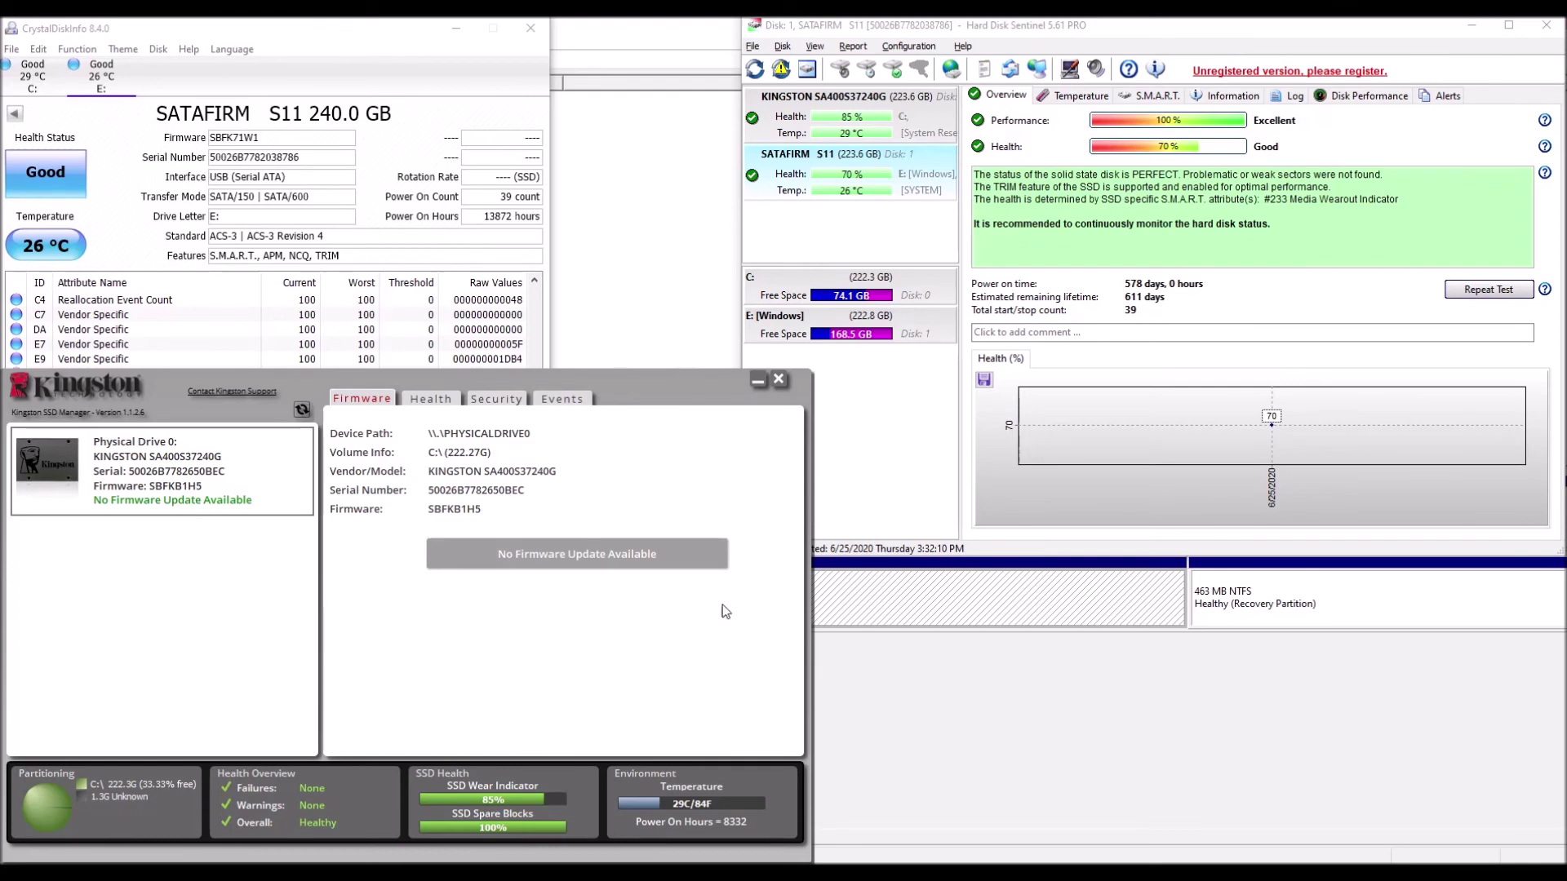
Switch to Hard Disk Sentinel and read the status description in the overview of the SATAFIRM S11.
{"action": "left_click", "coordinate": [1145, 249]}
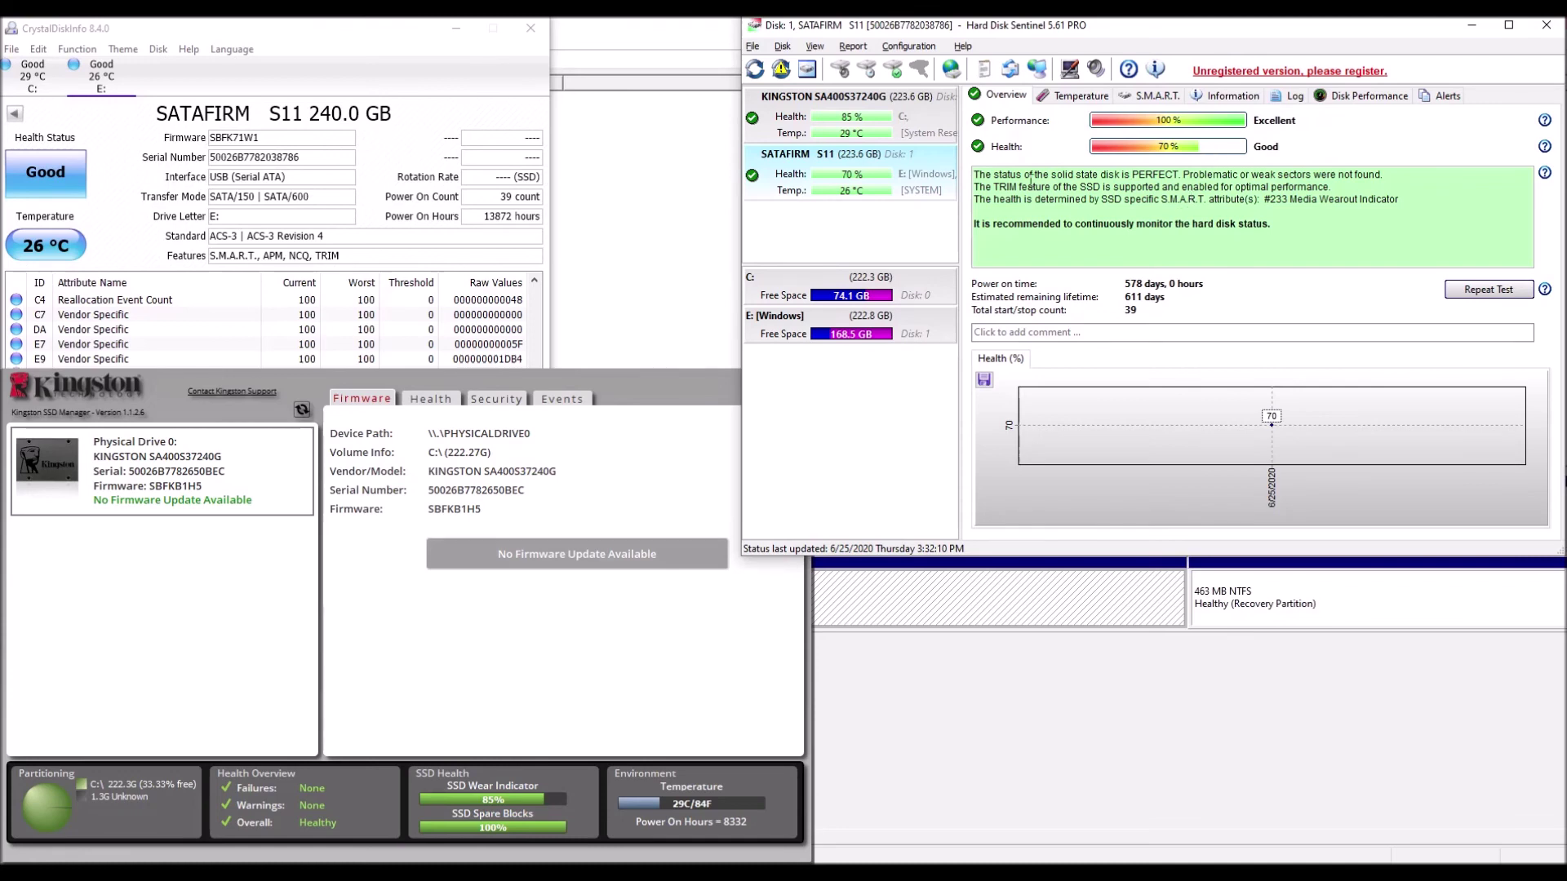
{"action": "left_click_drag", "start_coordinate": [985, 175], "coordinate": [1134, 123]}
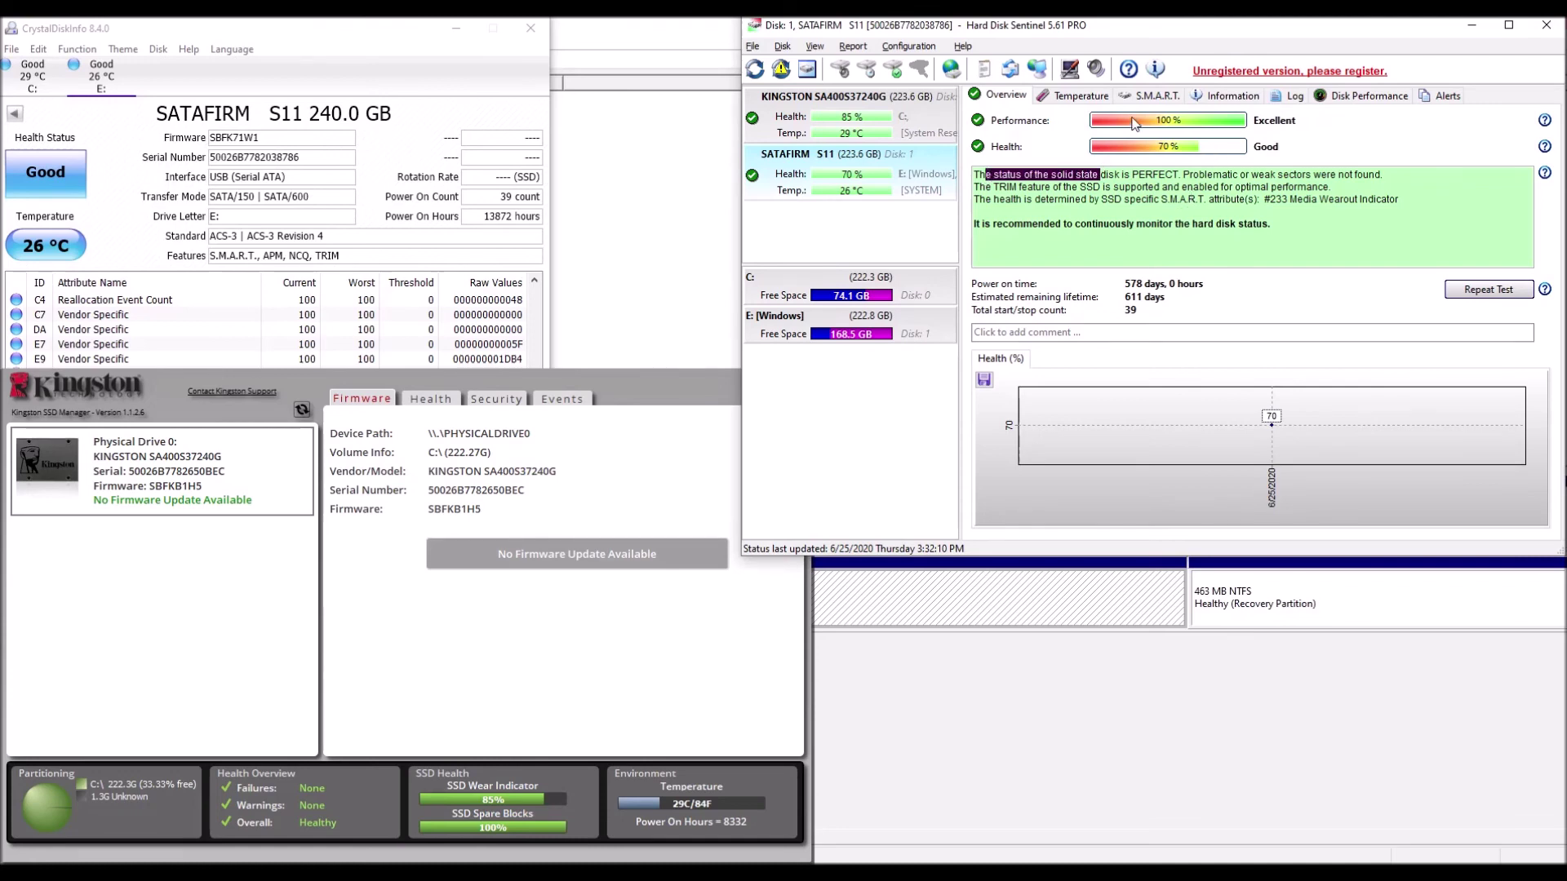
{"action": "left_click", "coordinate": [1190, 202]}
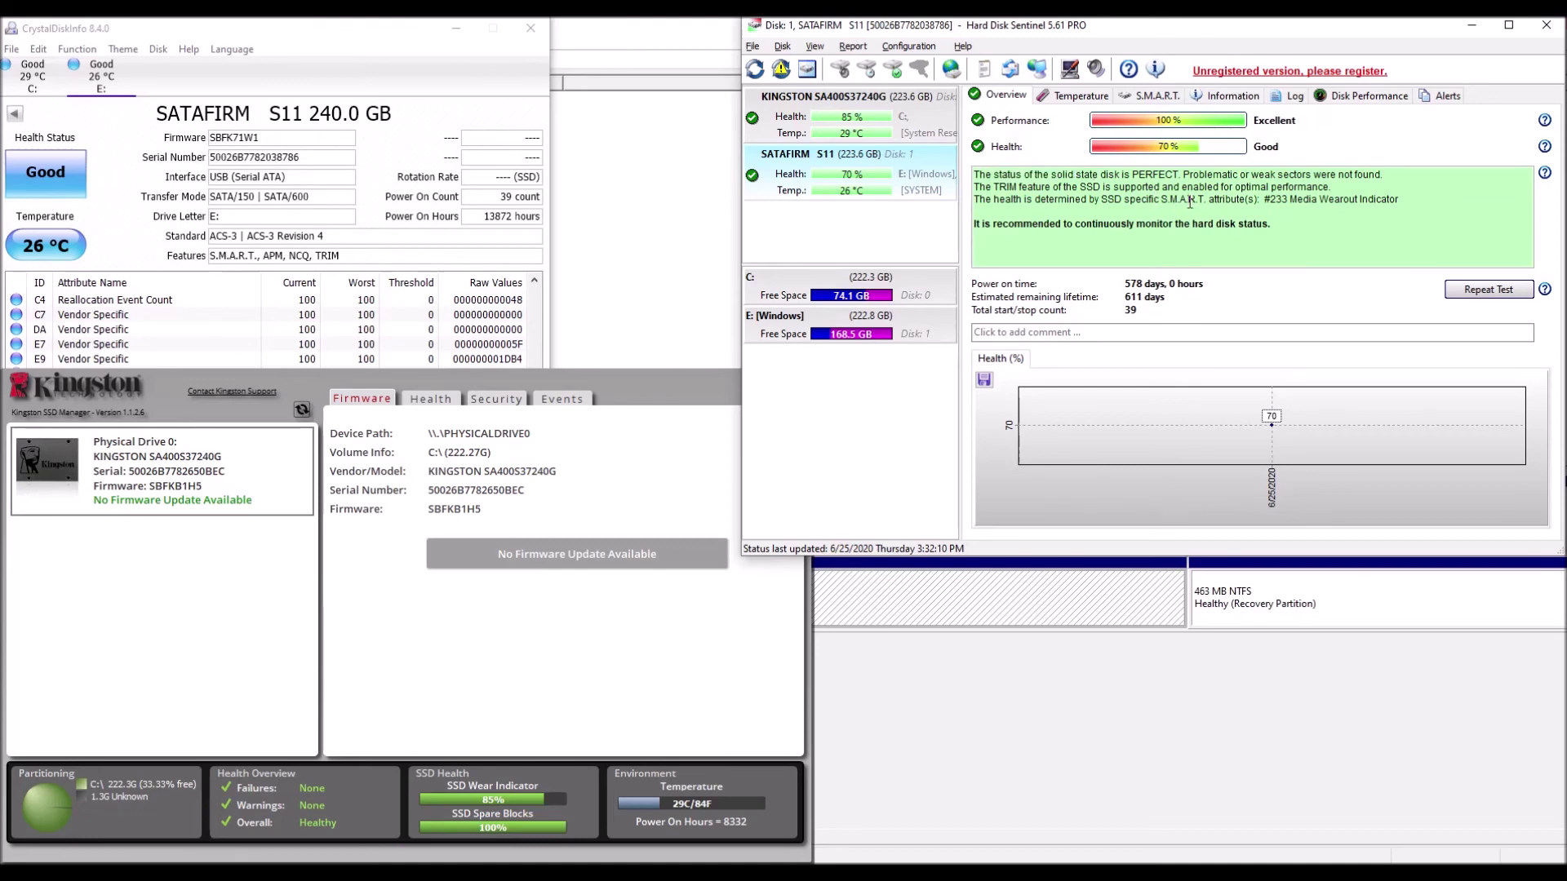
Switch to Disk Management to view the partition layout of Disk 1.
{"action": "left_click", "coordinate": [1042, 568]}
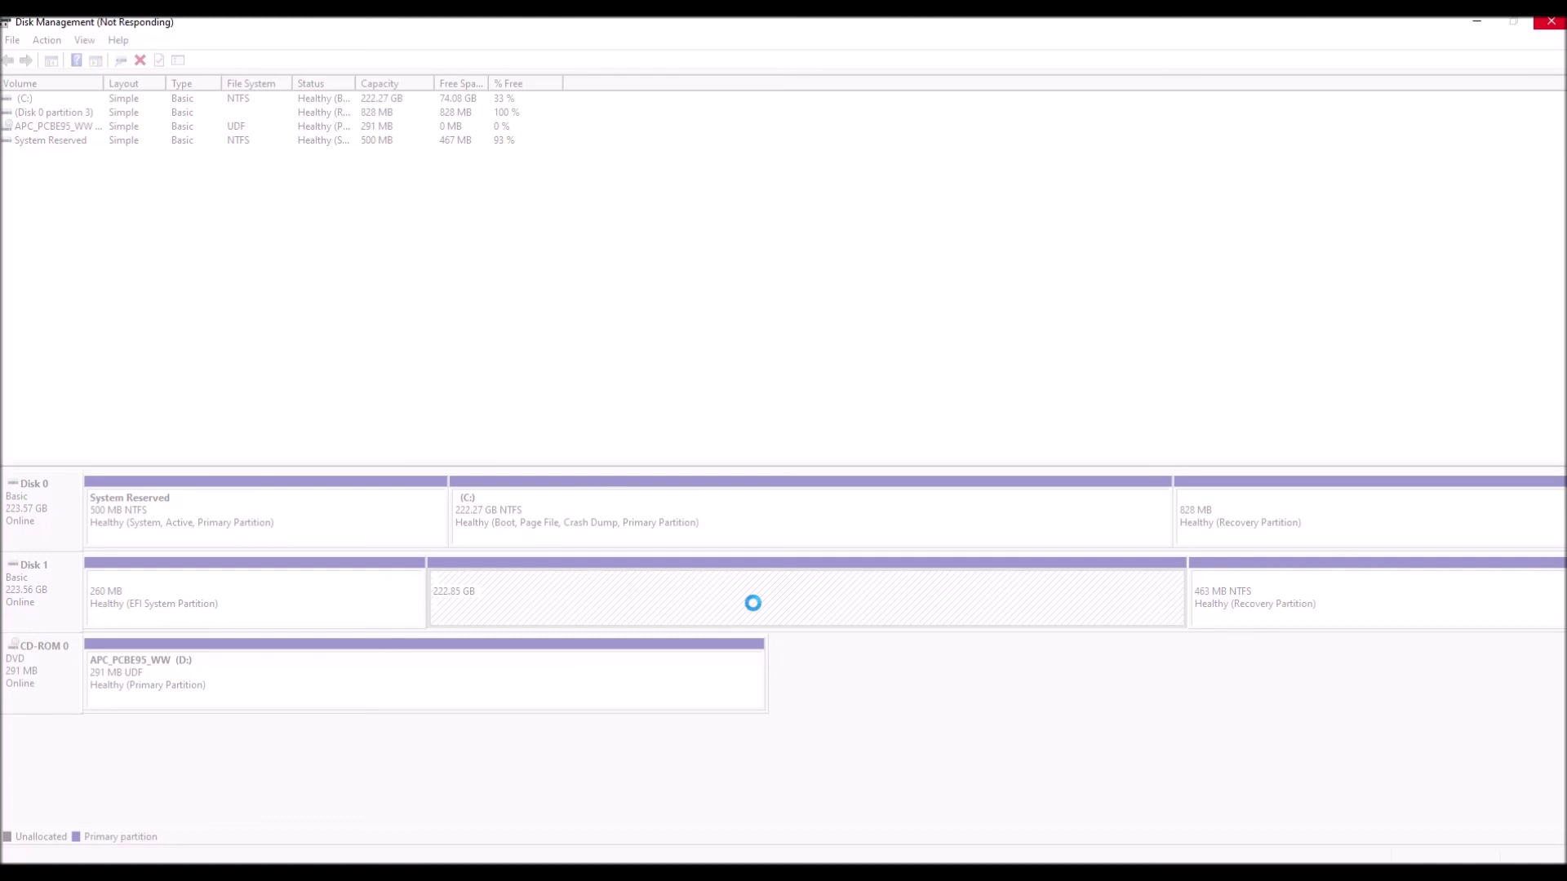
{"action": "mouse_move", "coordinate": [941, 873]}
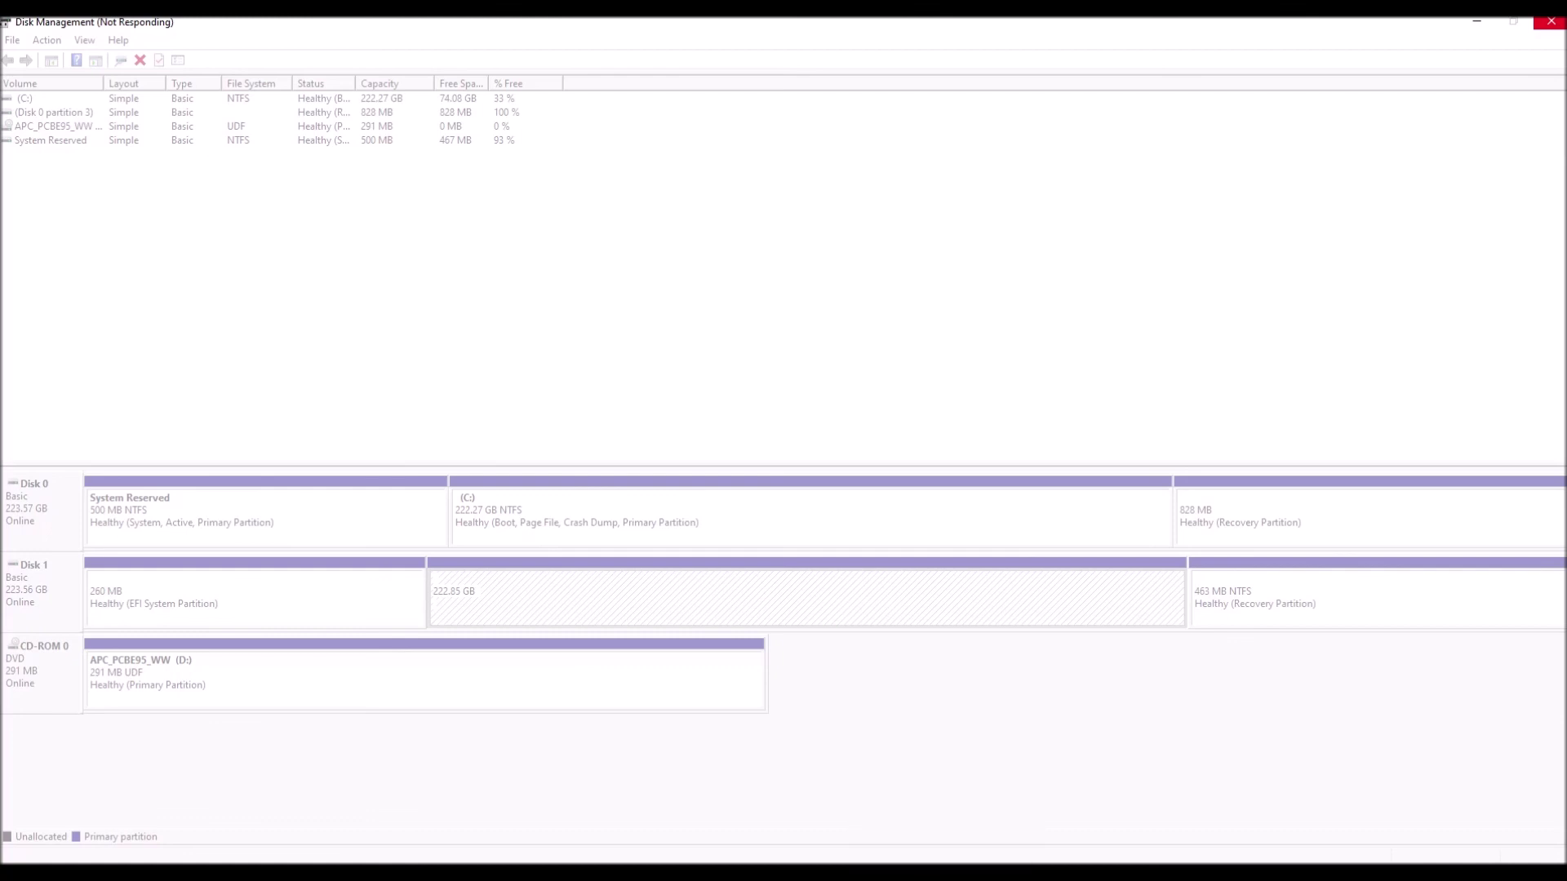